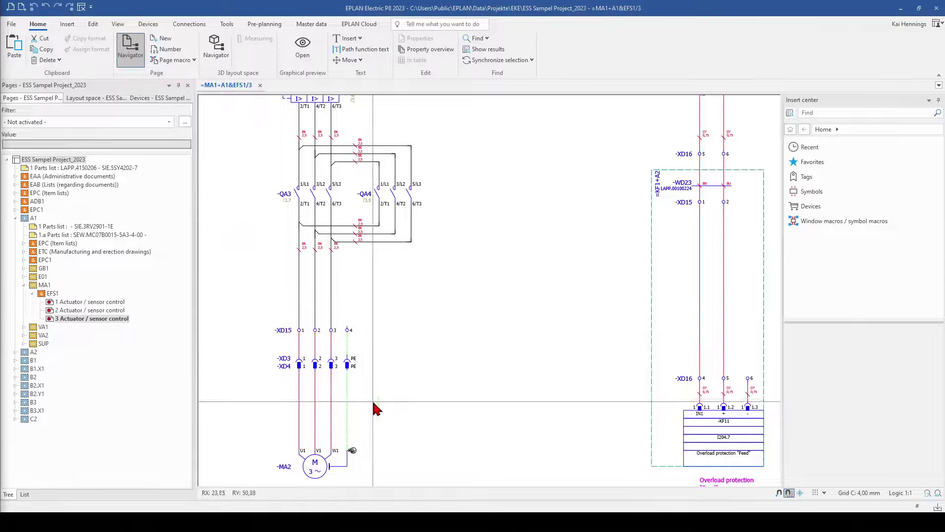
Zoom in and out around the motor circuit schematic page
{"action": "scroll", "coordinate": [354, 401], "scroll_direction": "up", "scroll_amount": 2}
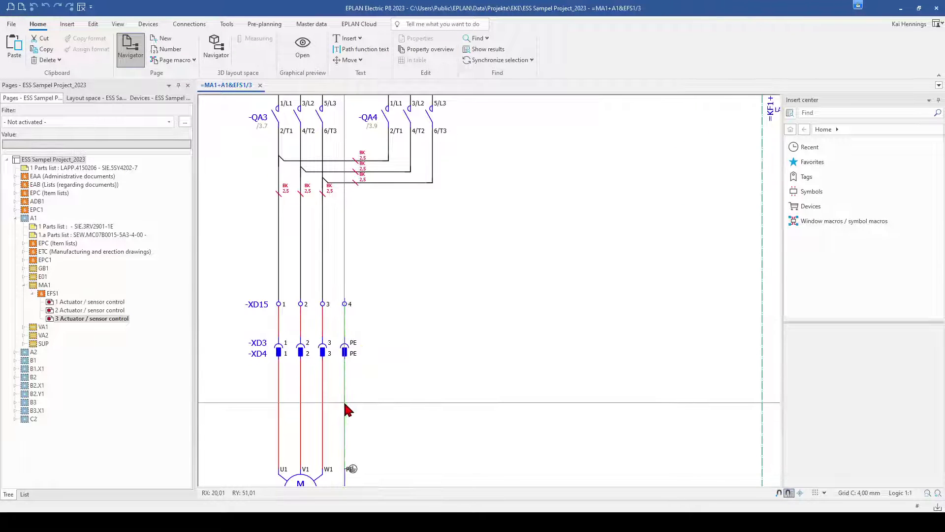
{"action": "scroll", "coordinate": [364, 401], "scroll_direction": "down", "scroll_amount": 3}
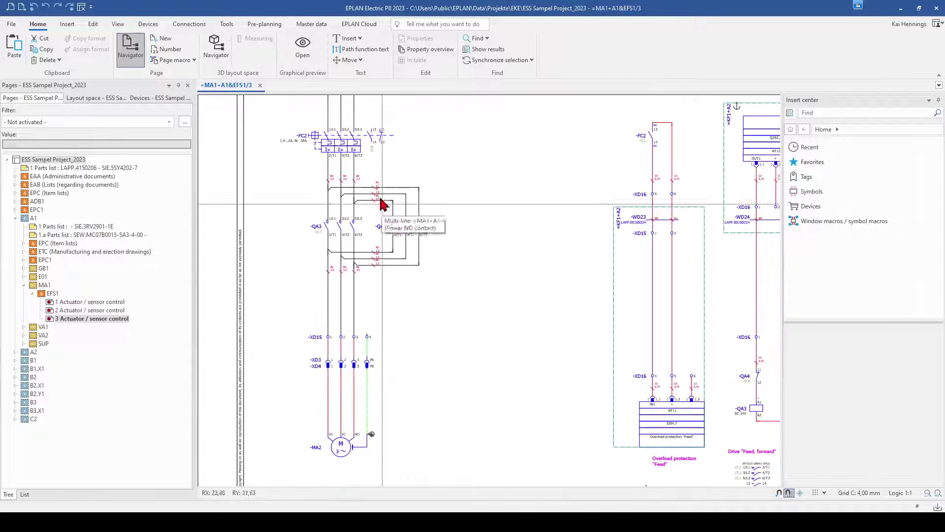
{"action": "scroll", "coordinate": [309, 235], "scroll_direction": "up", "scroll_amount": 1}
{"action": "scroll", "coordinate": [316, 245], "scroll_direction": "down", "scroll_amount": 1}
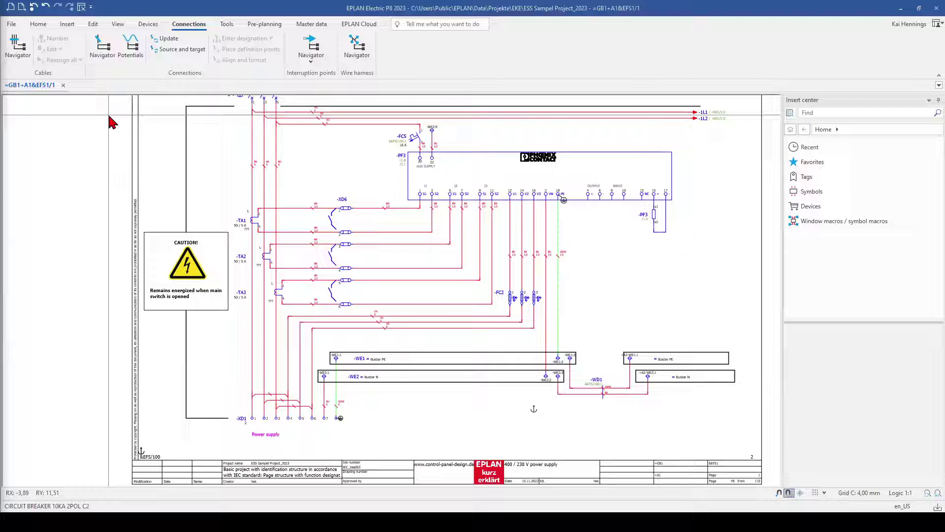
Start a connection definition point from the Insert tab, zooming onto the leftmost red wire
{"action": "left_click", "coordinate": [65, 26]}
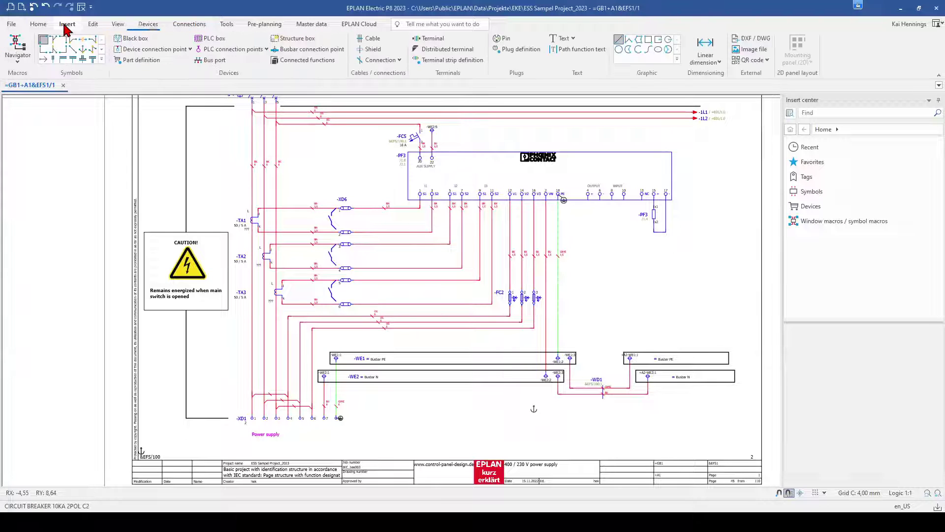
{"action": "left_click", "coordinate": [379, 61]}
{"action": "scroll", "coordinate": [241, 365], "scroll_direction": "up", "scroll_amount": 4}
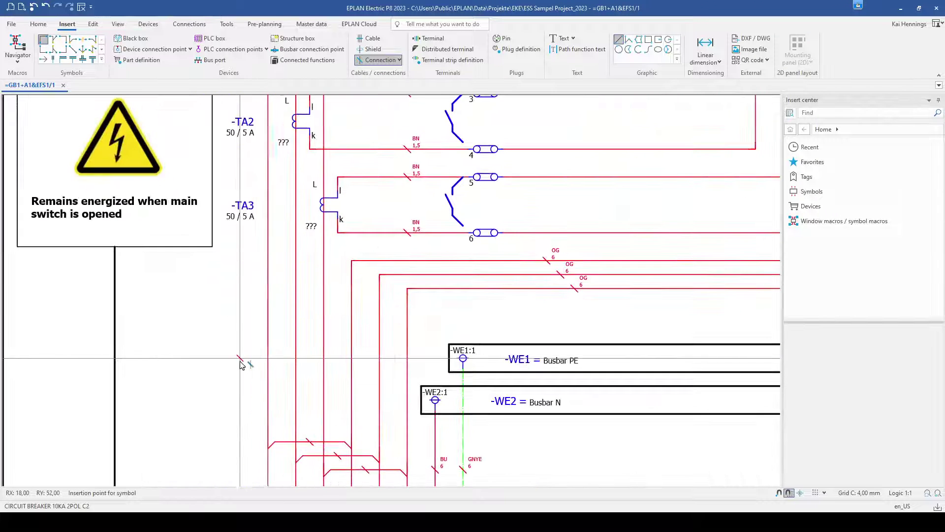
{"action": "scroll", "coordinate": [270, 325], "scroll_direction": "down", "scroll_amount": 1}
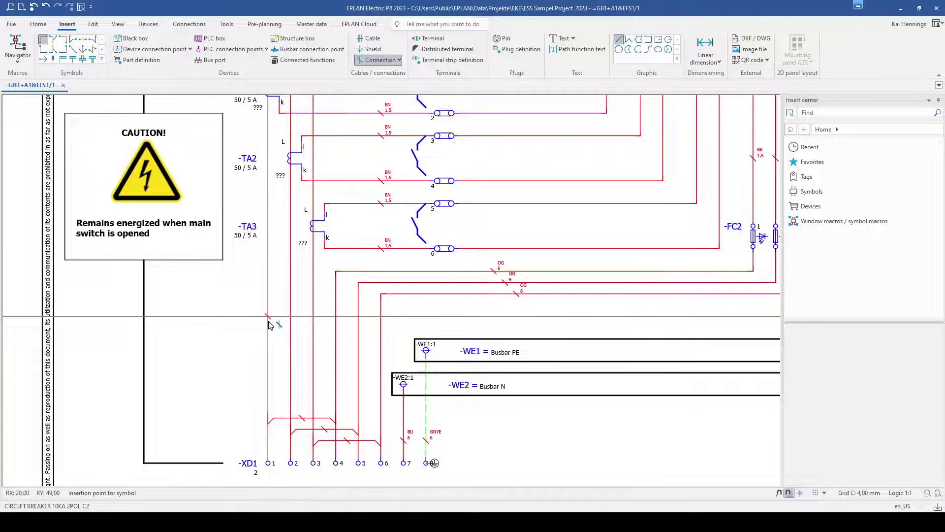
{"action": "scroll", "coordinate": [269, 324], "scroll_direction": "up", "scroll_amount": 5}
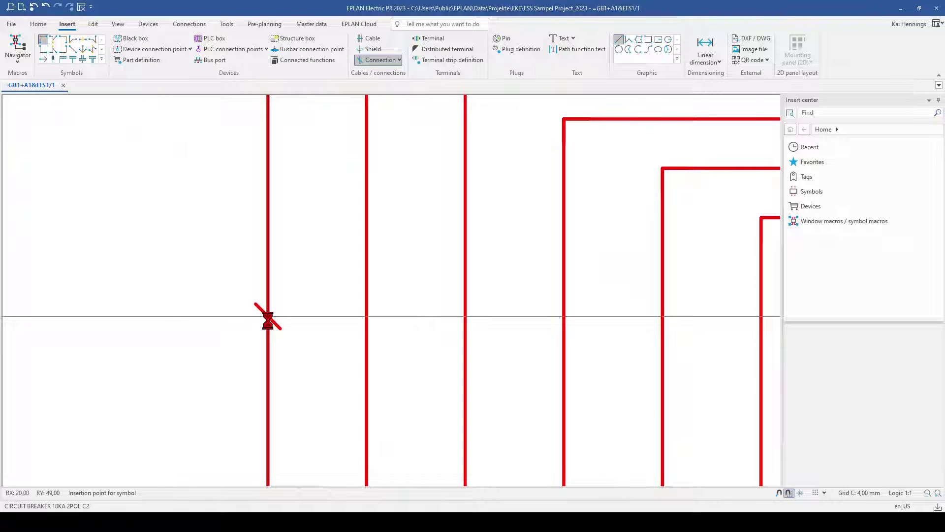
{"action": "key", "text": "BackSpace"}
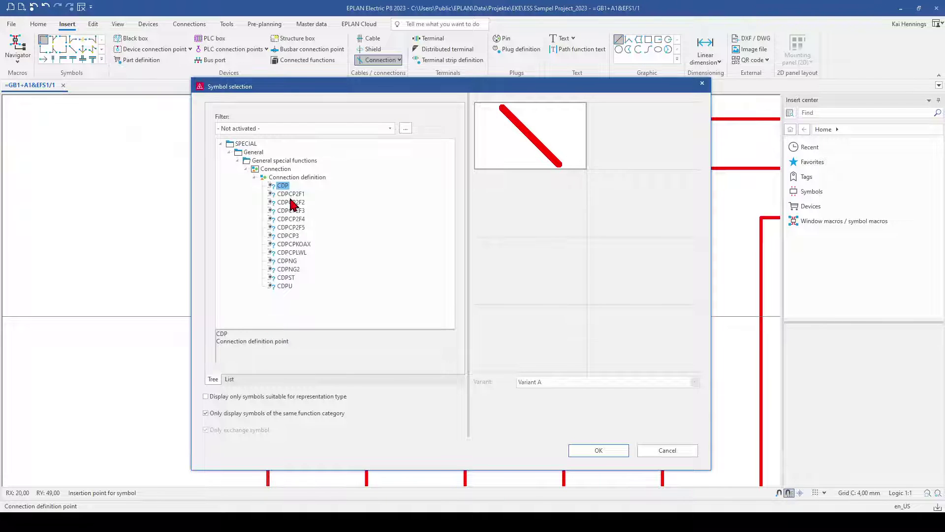
Compare the CDPCP2F symbol variants, then confirm the plain CDP symbol
{"action": "left_click", "coordinate": [292, 194]}
{"action": "left_click", "coordinate": [292, 211]}
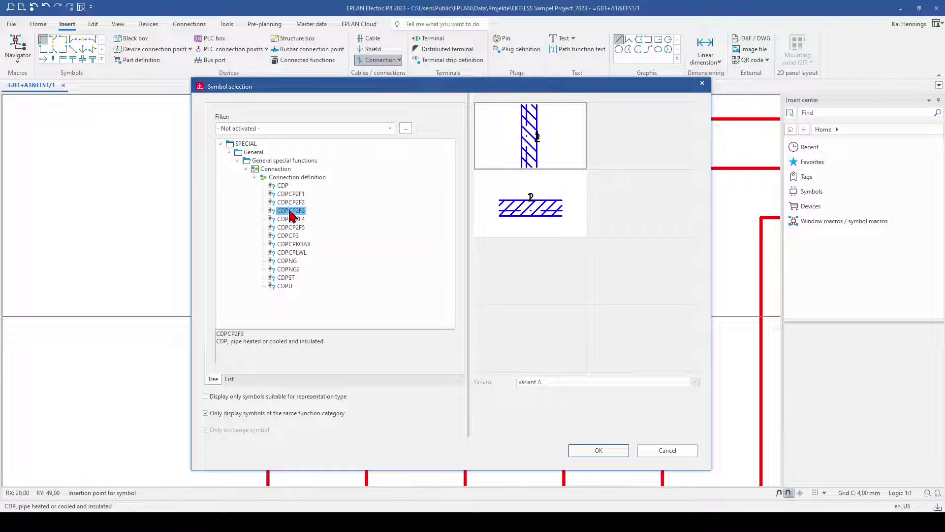
{"action": "left_click", "coordinate": [293, 203]}
{"action": "left_click", "coordinate": [285, 187]}
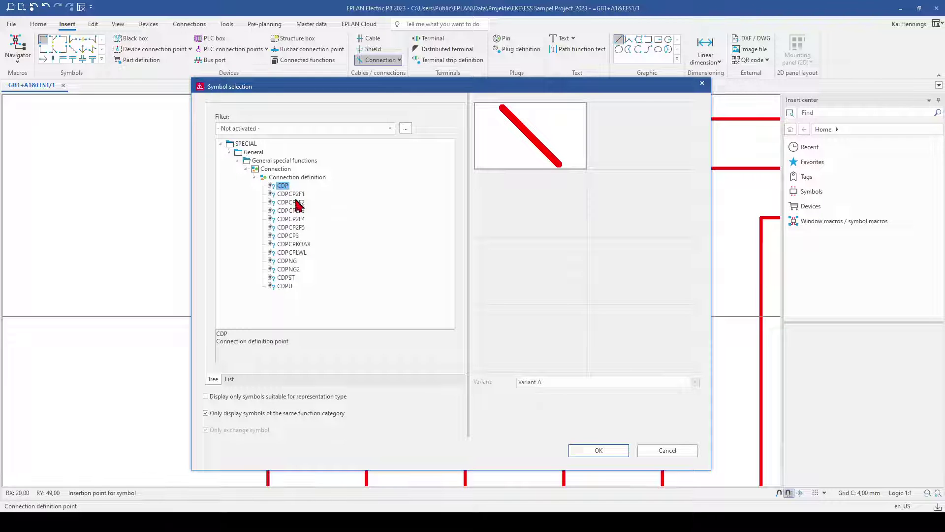
{"action": "left_click", "coordinate": [598, 451]}
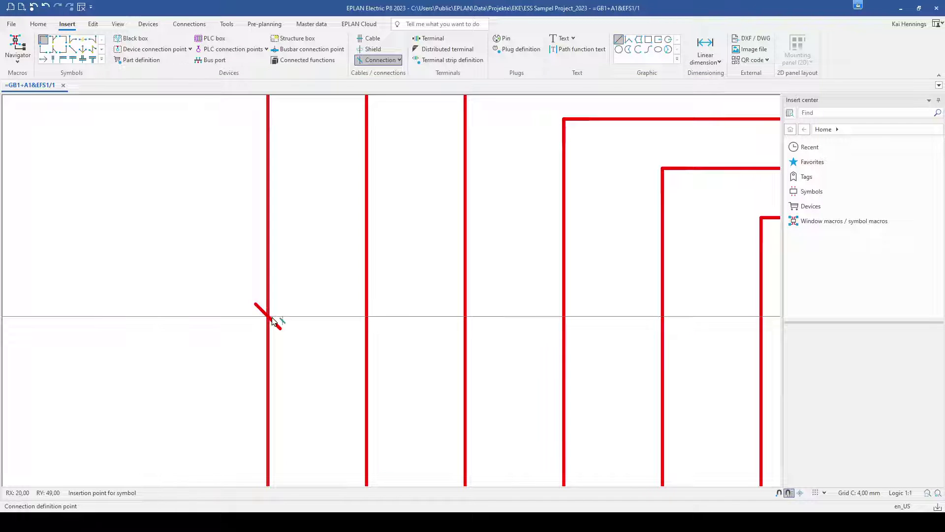
Place the CDP on the leftmost wire with a black, round-dotted connection graphic
{"action": "left_click", "coordinate": [268, 316]}
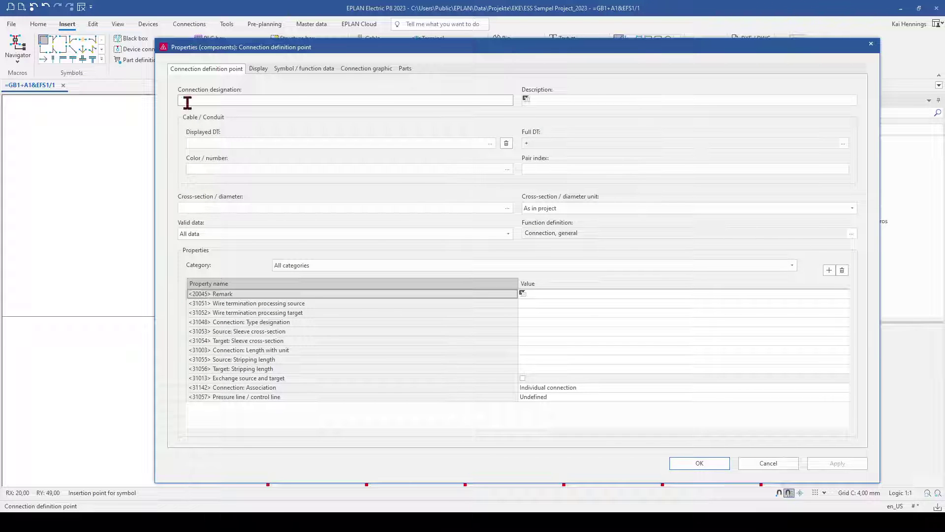
{"action": "left_click", "coordinate": [369, 70]}
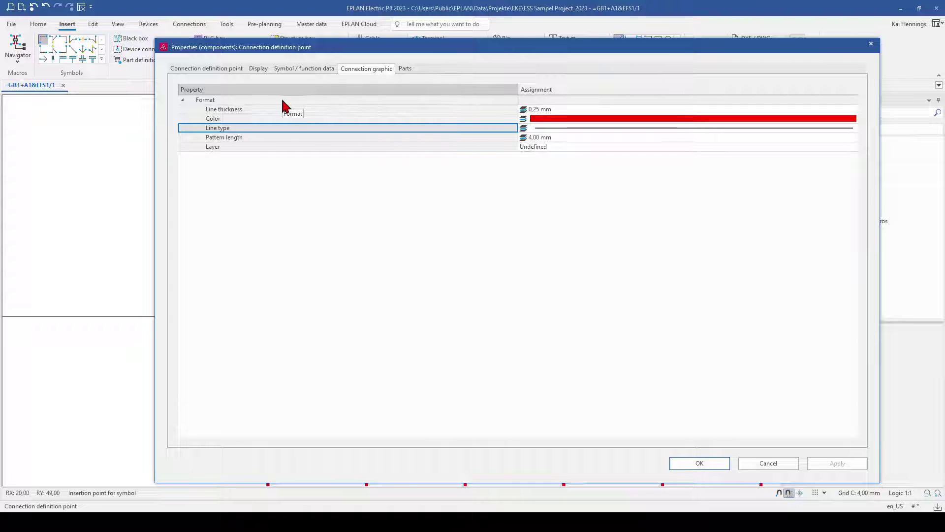
{"action": "left_click", "coordinate": [222, 119]}
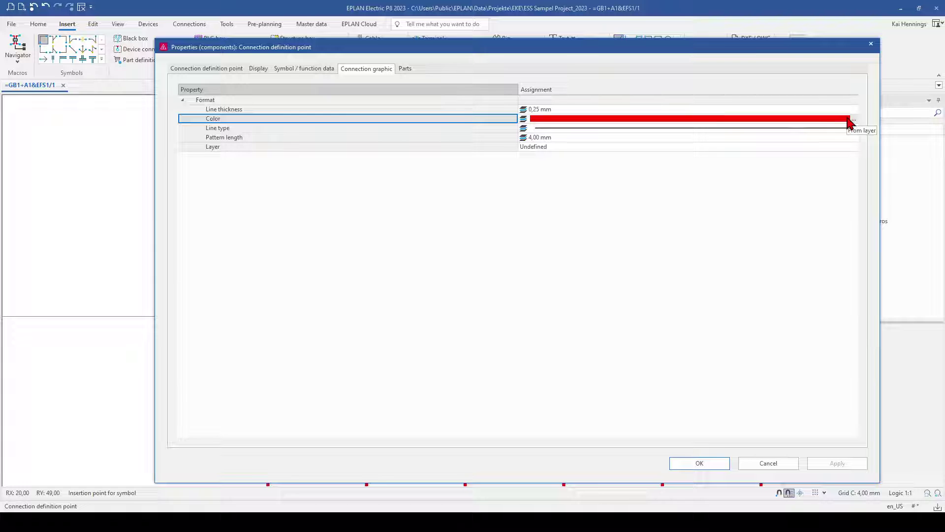
{"action": "left_click", "coordinate": [854, 119]}
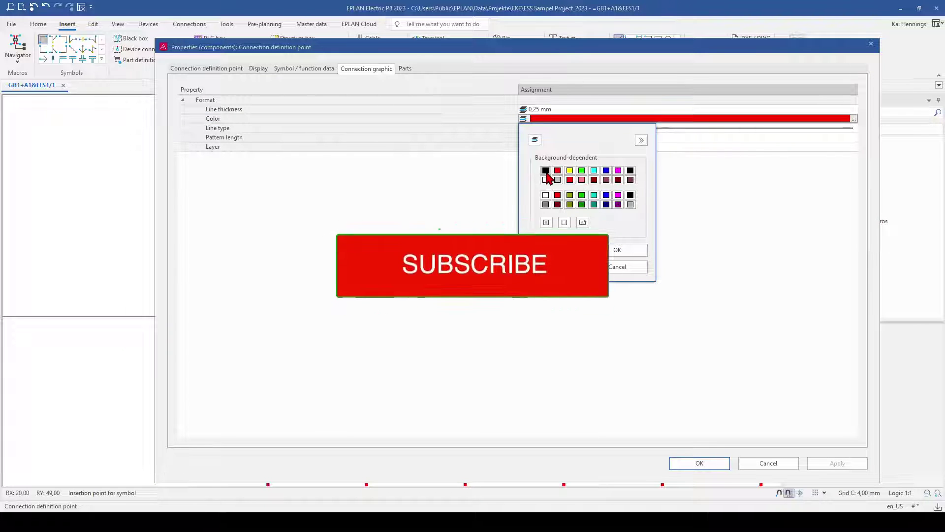
{"action": "left_click", "coordinate": [545, 171]}
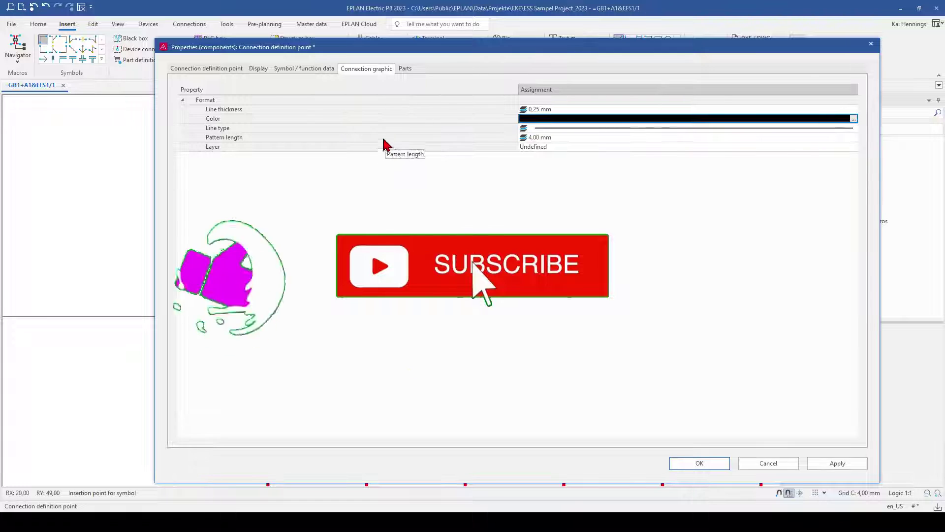
{"action": "left_click", "coordinate": [854, 129]}
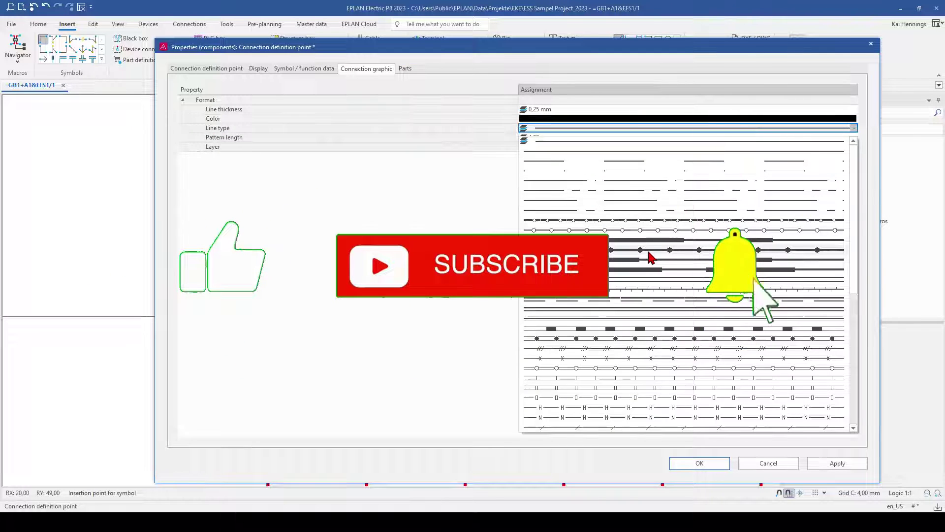
{"action": "left_click", "coordinate": [649, 250]}
{"action": "left_click", "coordinate": [821, 465]}
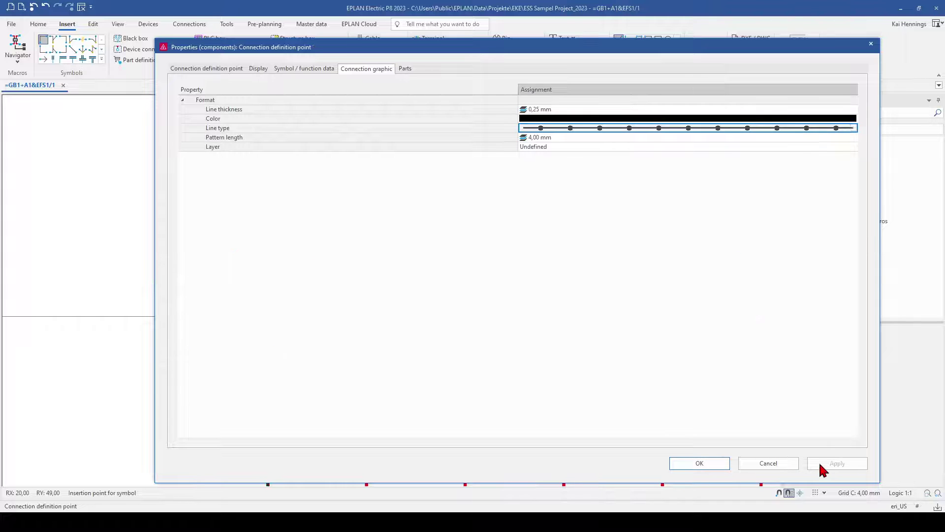
{"action": "left_click", "coordinate": [697, 464]}
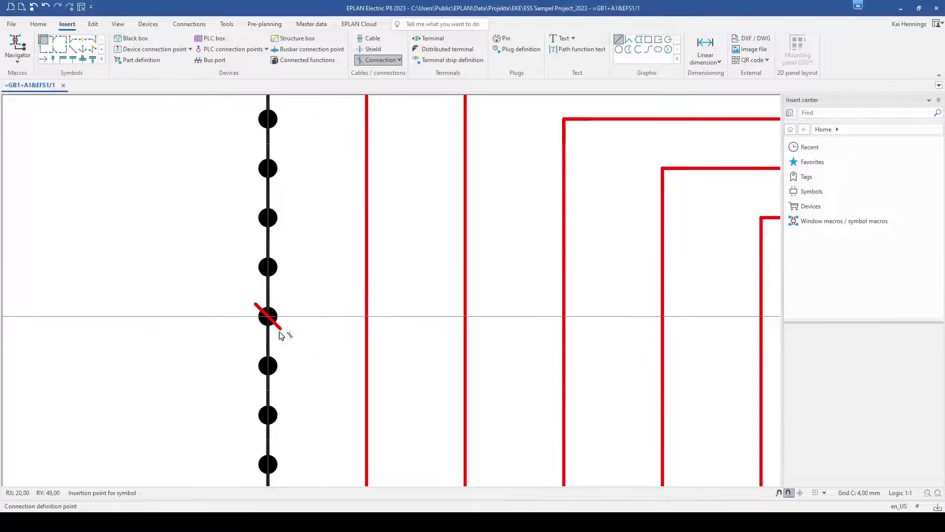
{"action": "scroll", "coordinate": [275, 321], "scroll_direction": "down", "scroll_amount": 5}
{"action": "scroll", "coordinate": [279, 330], "scroll_direction": "down", "scroll_amount": 5}
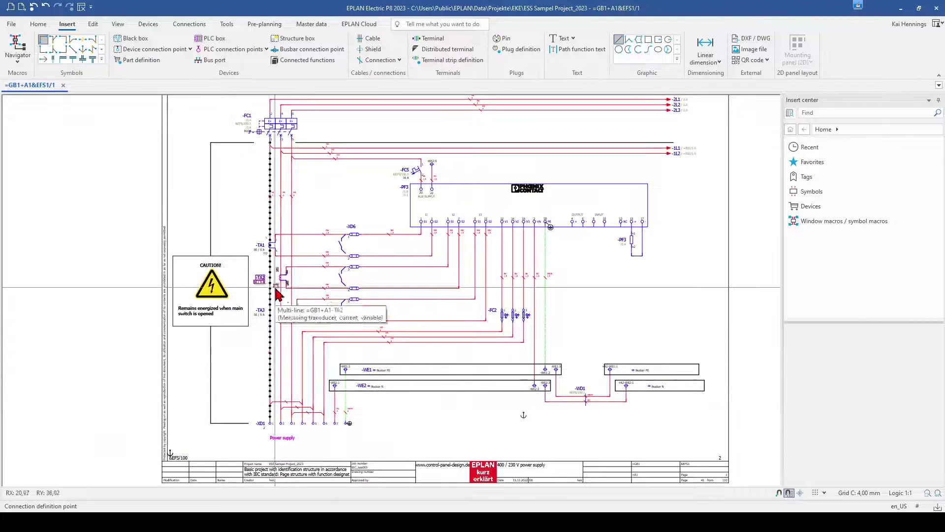
{"action": "scroll", "coordinate": [269, 238], "scroll_direction": "up", "scroll_amount": 3}
{"action": "scroll", "coordinate": [270, 228], "scroll_direction": "down", "scroll_amount": 3}
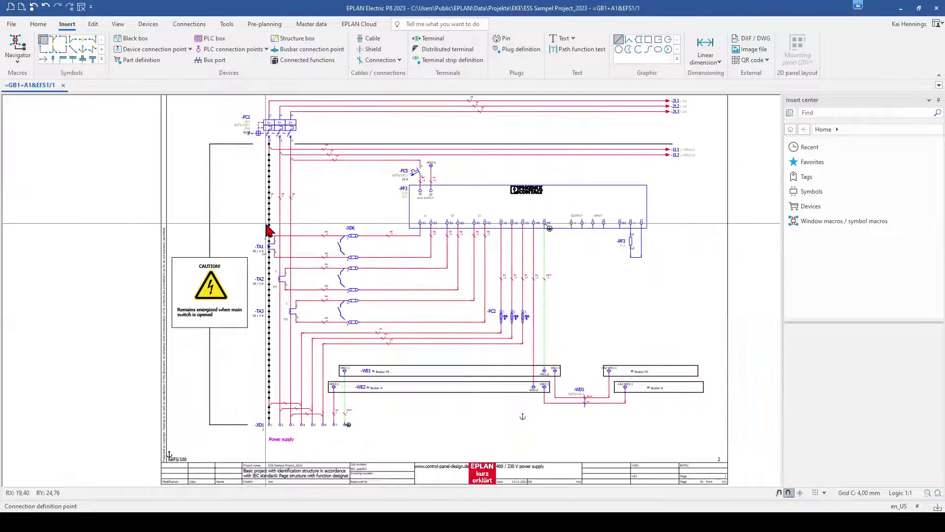
{"action": "scroll", "coordinate": [269, 229], "scroll_direction": "down", "scroll_amount": 1}
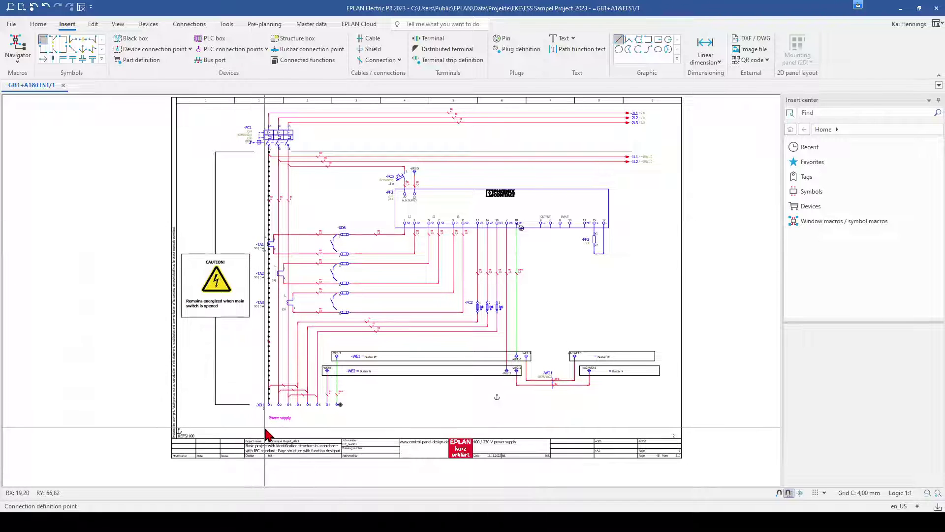
{"action": "scroll", "coordinate": [266, 426], "scroll_direction": "up", "scroll_amount": 2}
{"action": "scroll", "coordinate": [276, 426], "scroll_direction": "down", "scroll_amount": 2}
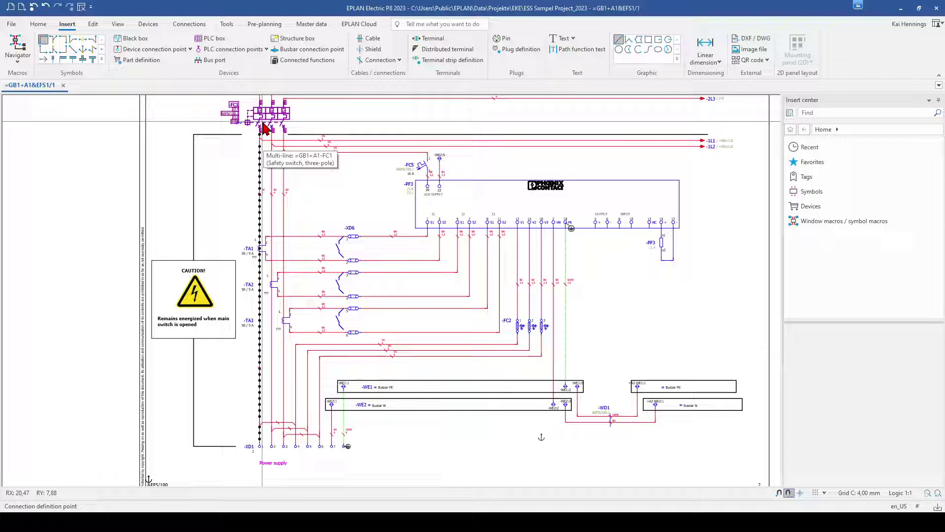
{"action": "scroll", "coordinate": [230, 210], "scroll_direction": "down", "scroll_amount": 1}
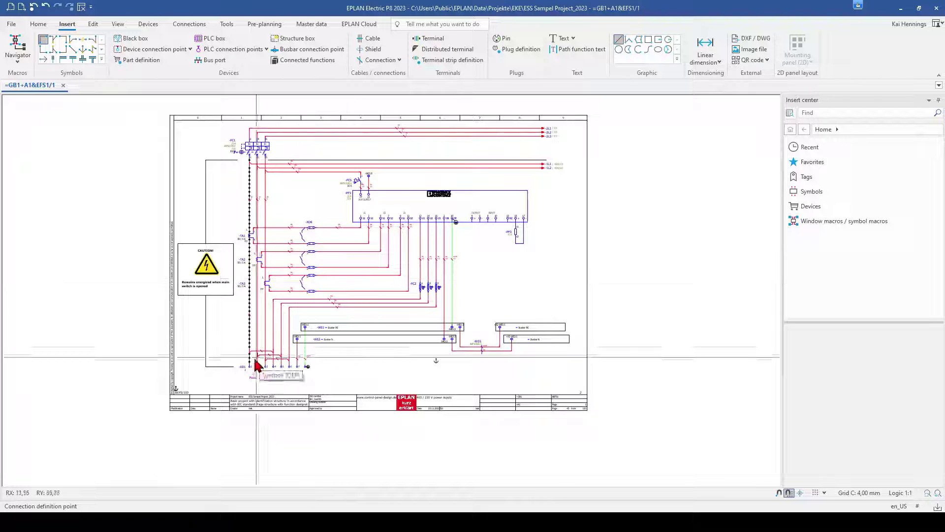
{"action": "scroll", "coordinate": [222, 389], "scroll_direction": "up", "scroll_amount": 1}
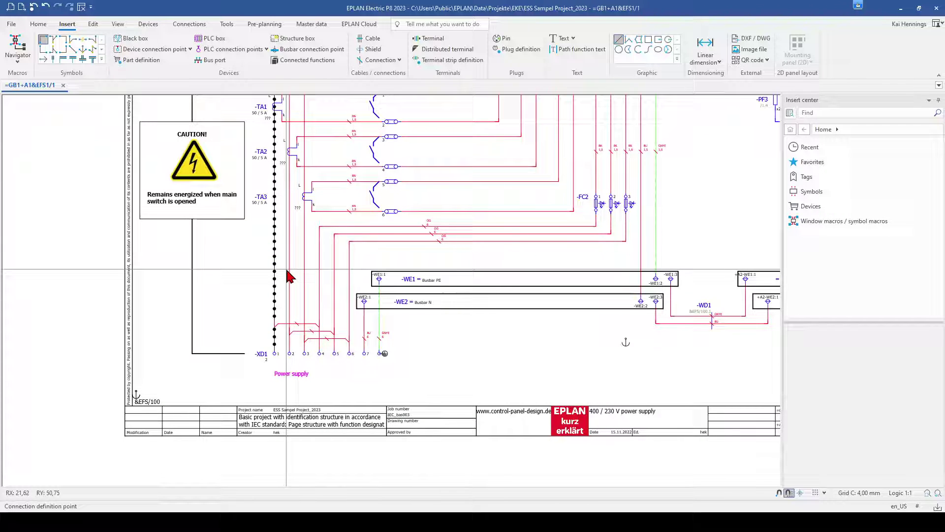
Zoom out to show the whole power supply sheet
{"action": "left_click", "coordinate": [191, 26]}
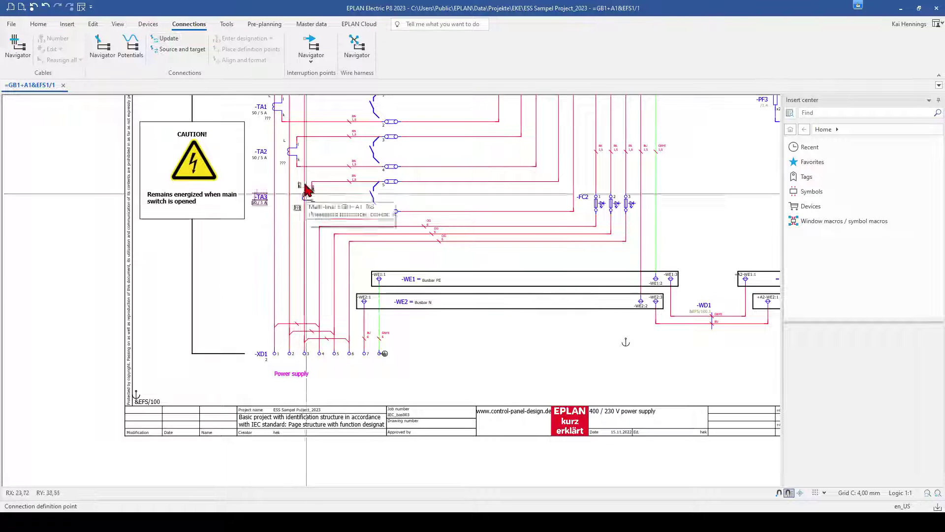
{"action": "scroll", "coordinate": [284, 261], "scroll_direction": "down", "scroll_amount": 3}
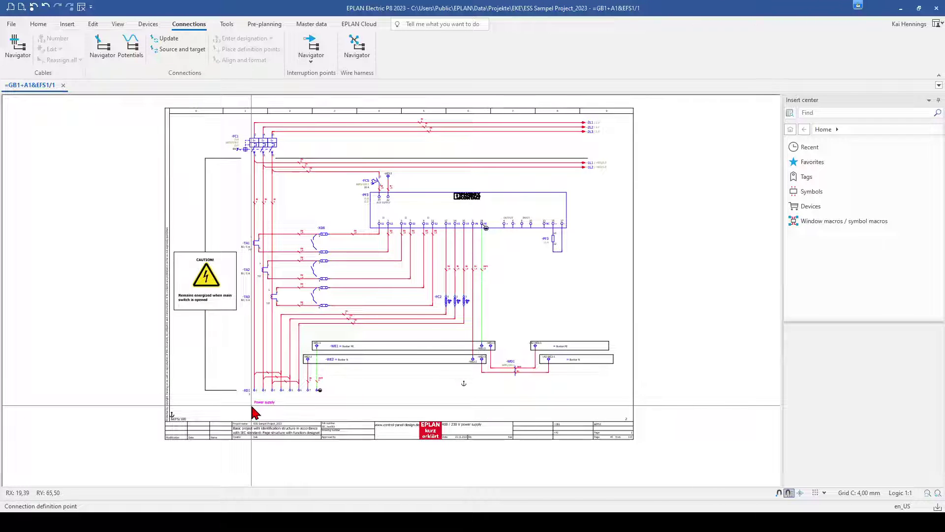
{"action": "left_click", "coordinate": [65, 26]}
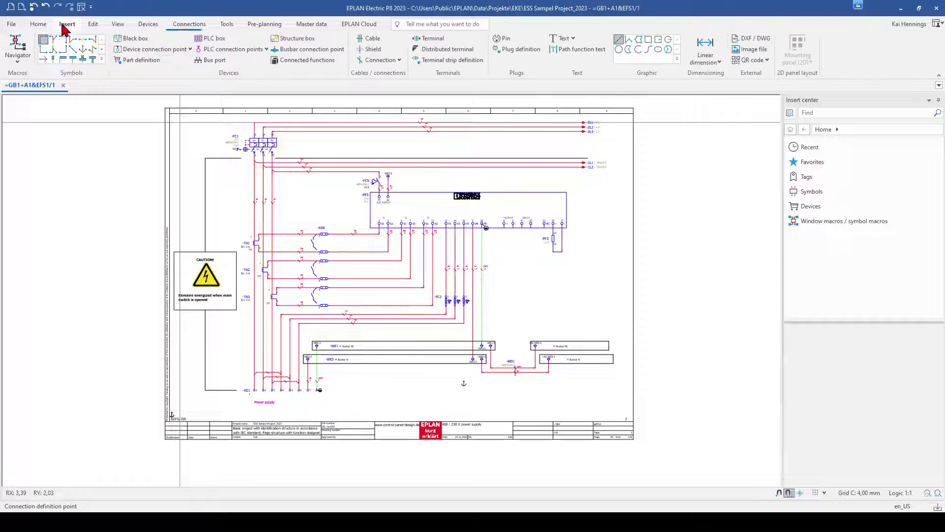
Place a potential definition point on the wire from terminal 1 of -XD1
{"action": "left_click", "coordinate": [400, 61]}
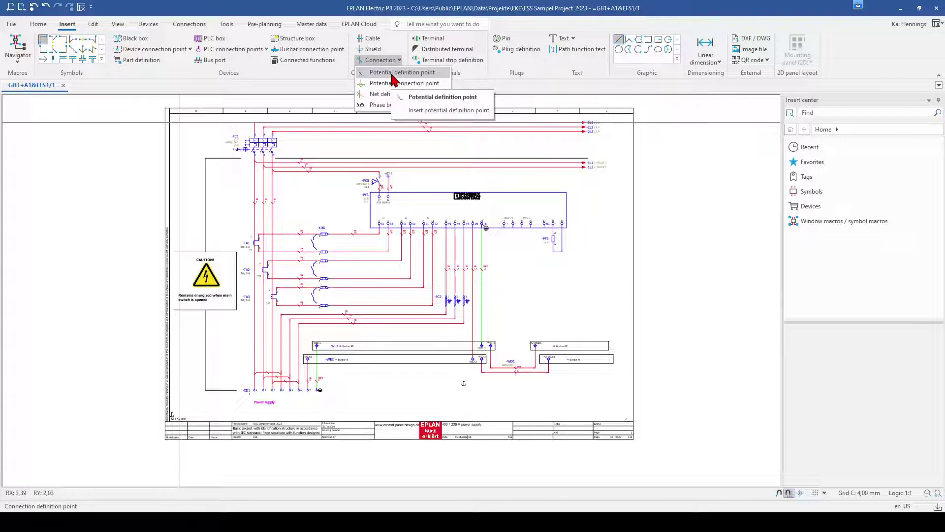
{"action": "left_click", "coordinate": [392, 75]}
{"action": "scroll", "coordinate": [249, 391], "scroll_direction": "up", "scroll_amount": 5}
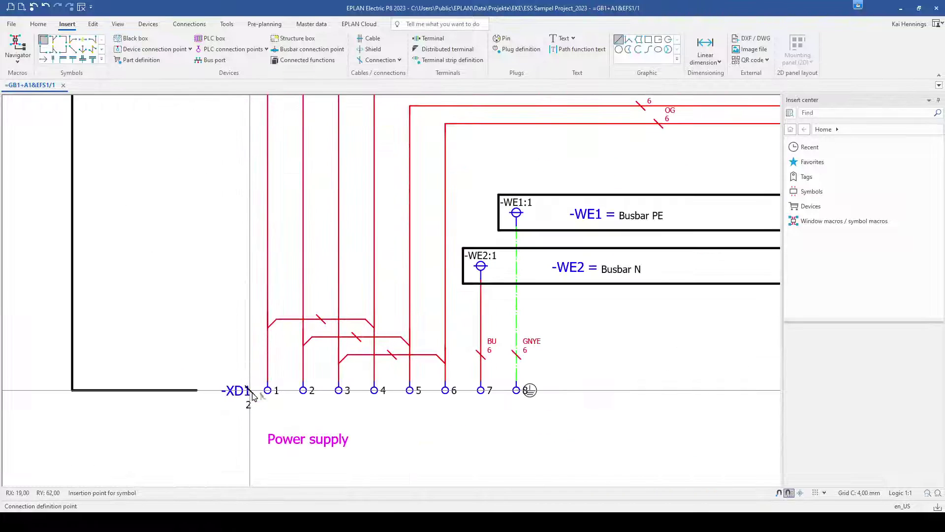
{"action": "left_click", "coordinate": [268, 266]}
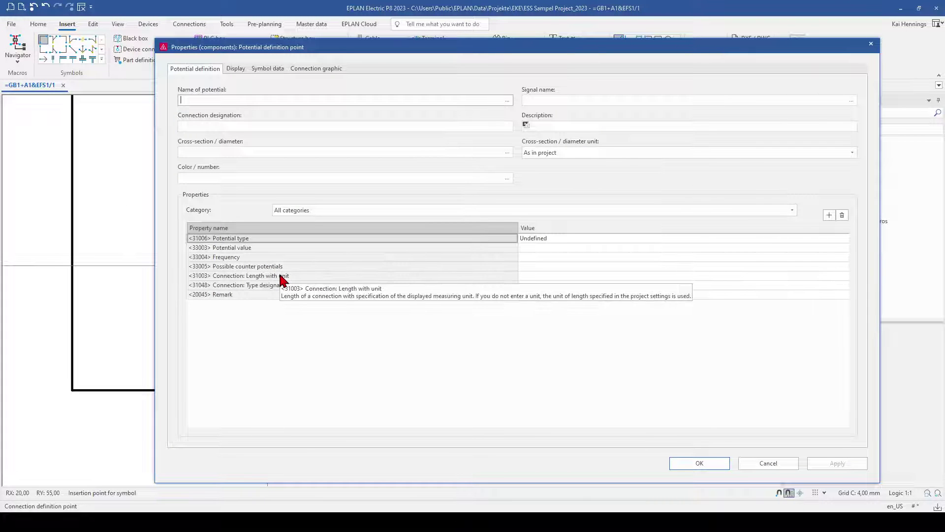
Give the potential point a black, dotted connection graphic
{"action": "left_click", "coordinate": [307, 70]}
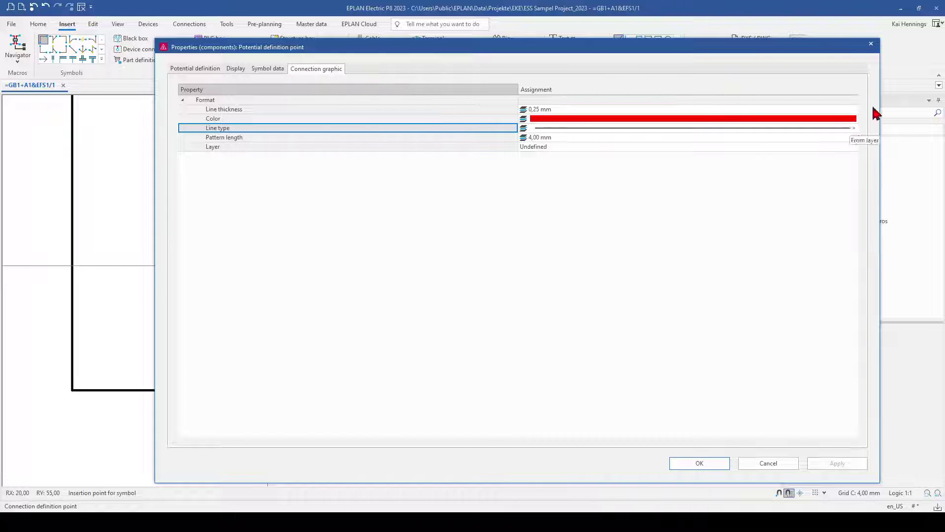
{"action": "left_click", "coordinate": [853, 119]}
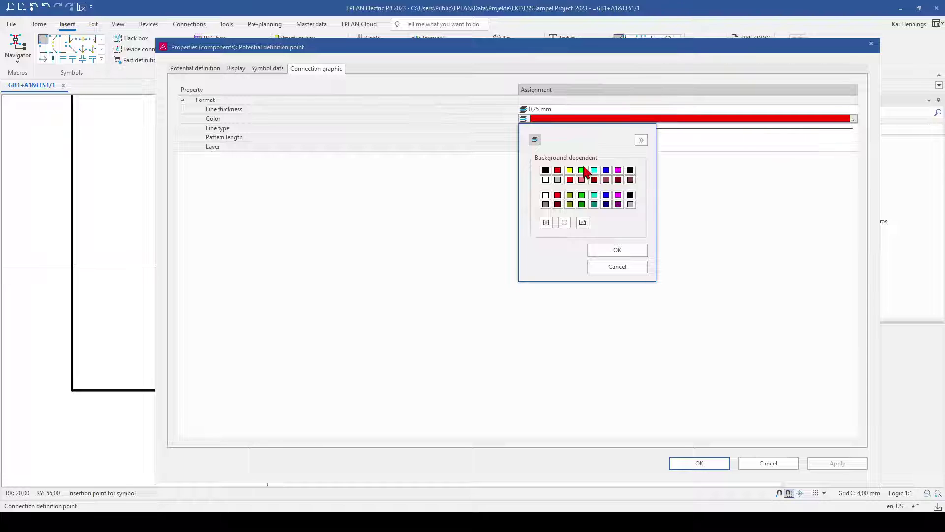
{"action": "left_click", "coordinate": [608, 251]}
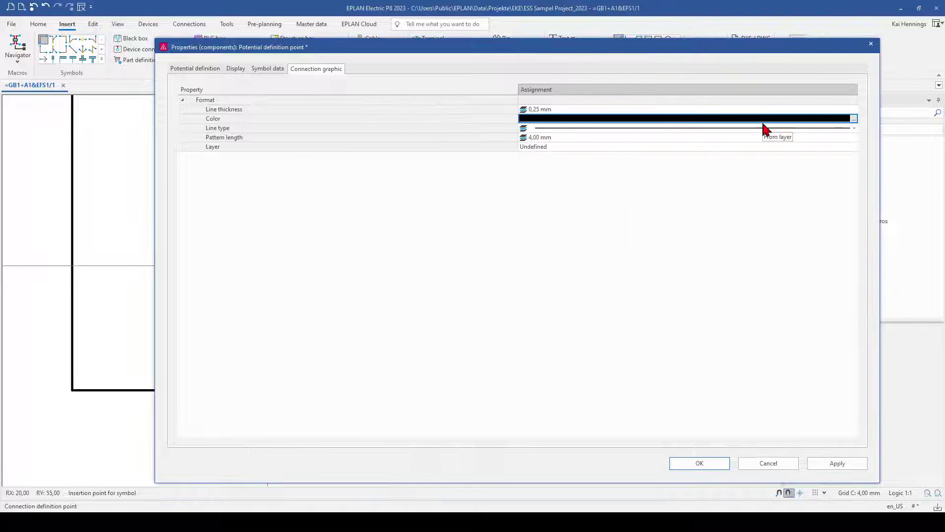
{"action": "left_click", "coordinate": [853, 129]}
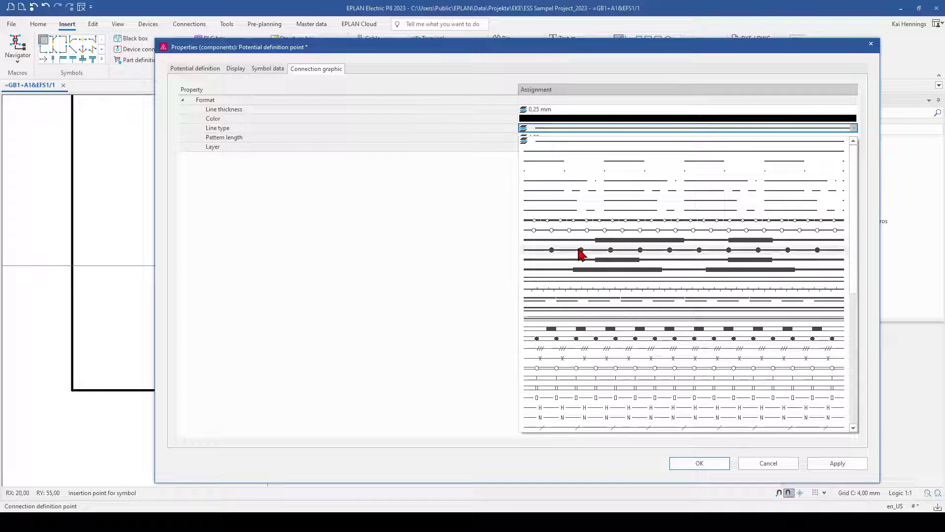
{"action": "left_click", "coordinate": [580, 250]}
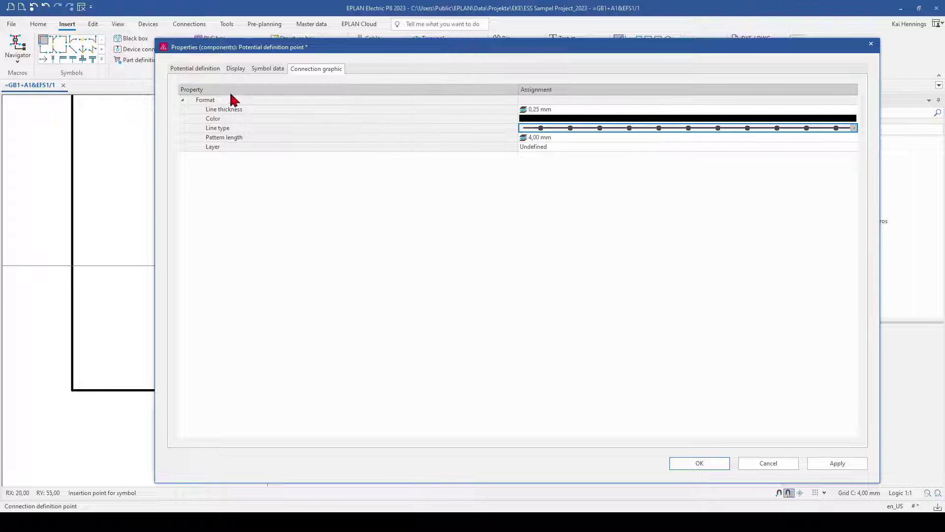
{"action": "left_click", "coordinate": [192, 71]}
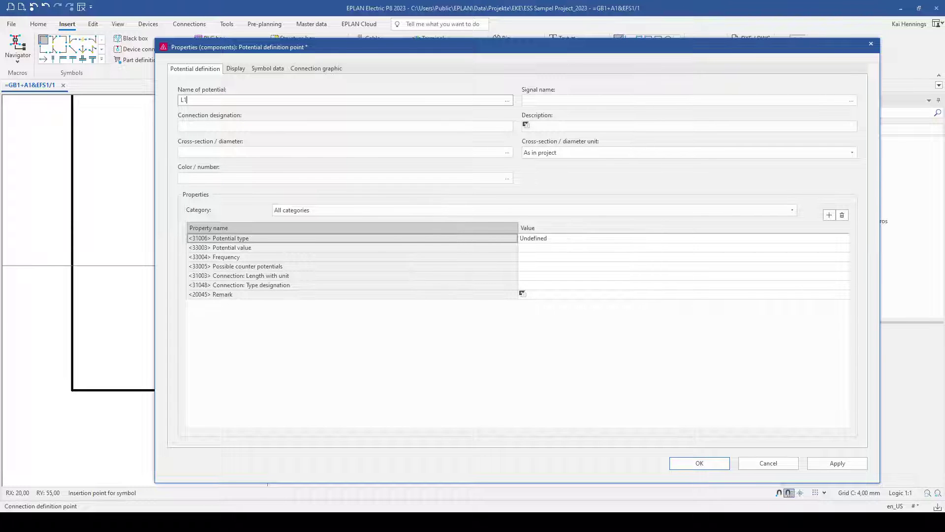
Name the potential L1 with potential type L and apply the settings
{"action": "left_click", "coordinate": [602, 240]}
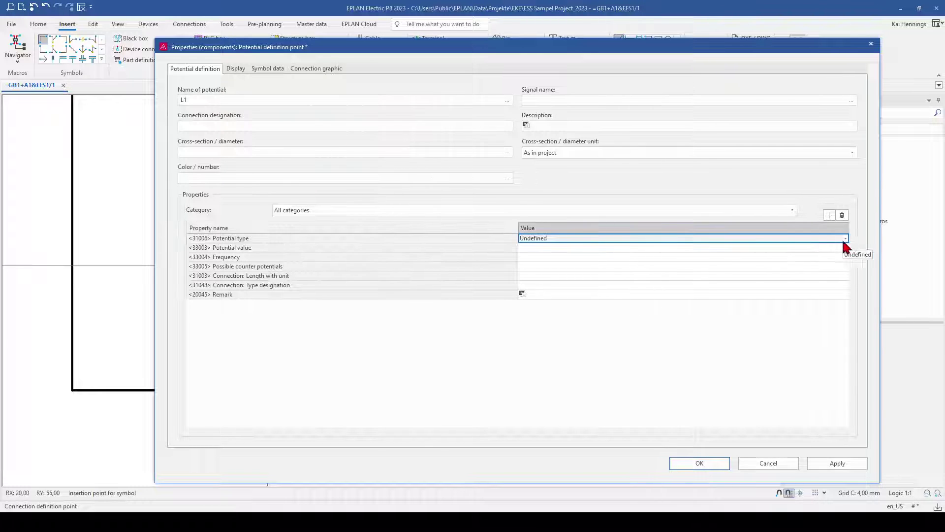
{"action": "left_click", "coordinate": [847, 240]}
{"action": "left_click", "coordinate": [804, 266]}
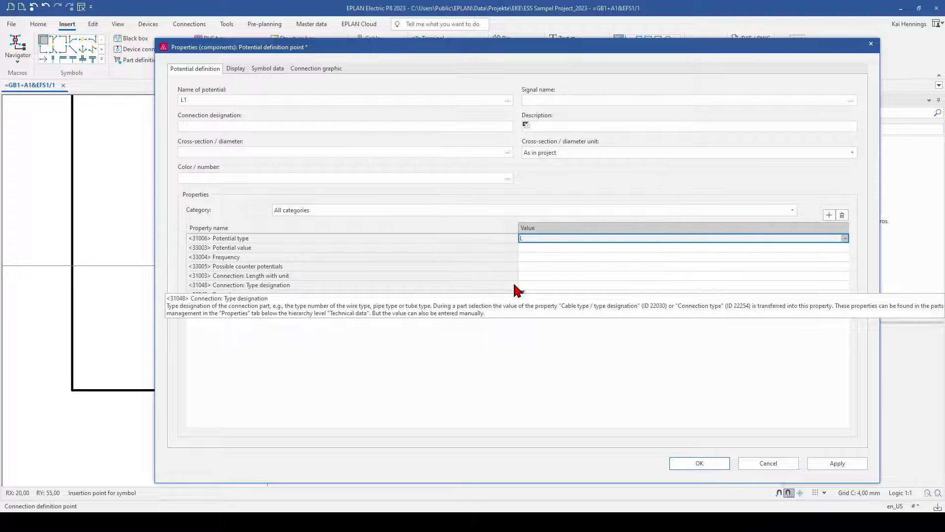
{"action": "left_click", "coordinate": [837, 464]}
{"action": "left_click", "coordinate": [700, 463]}
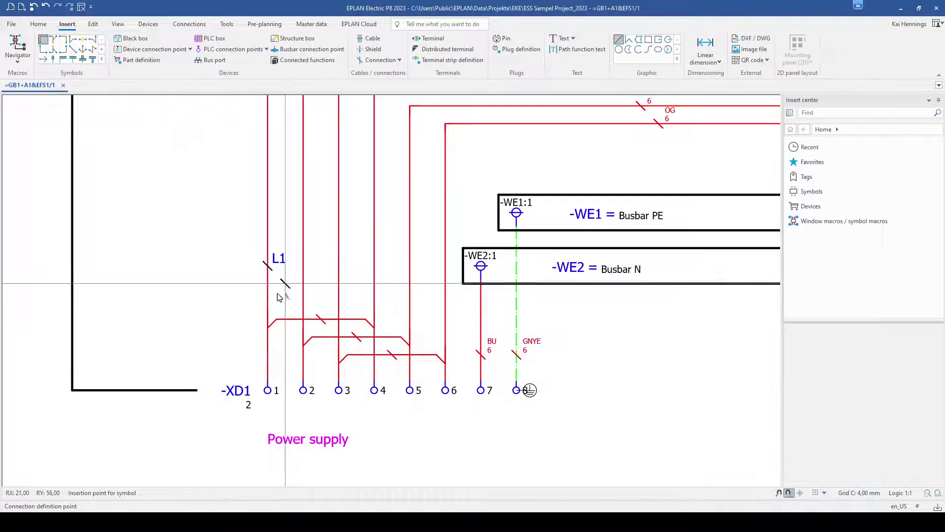
Update the connections and zoom out over page EFS1/1
{"action": "left_click", "coordinate": [188, 23]}
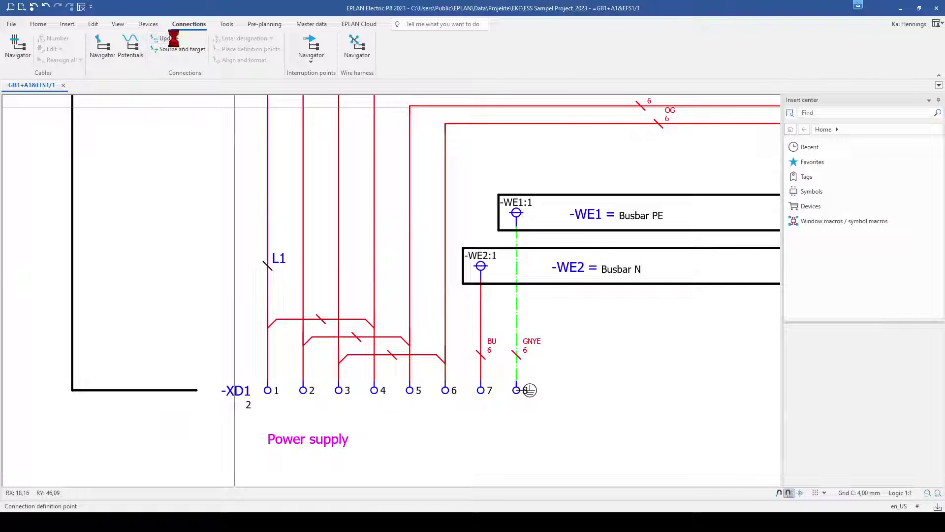
{"action": "scroll", "coordinate": [197, 226], "scroll_direction": "down", "scroll_amount": 4}
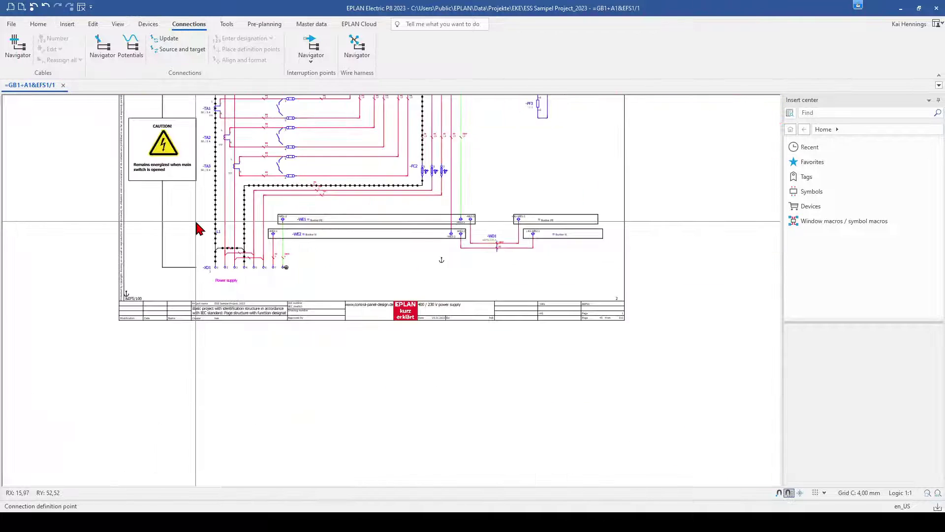
{"action": "scroll", "coordinate": [196, 227], "scroll_direction": "down", "scroll_amount": 3}
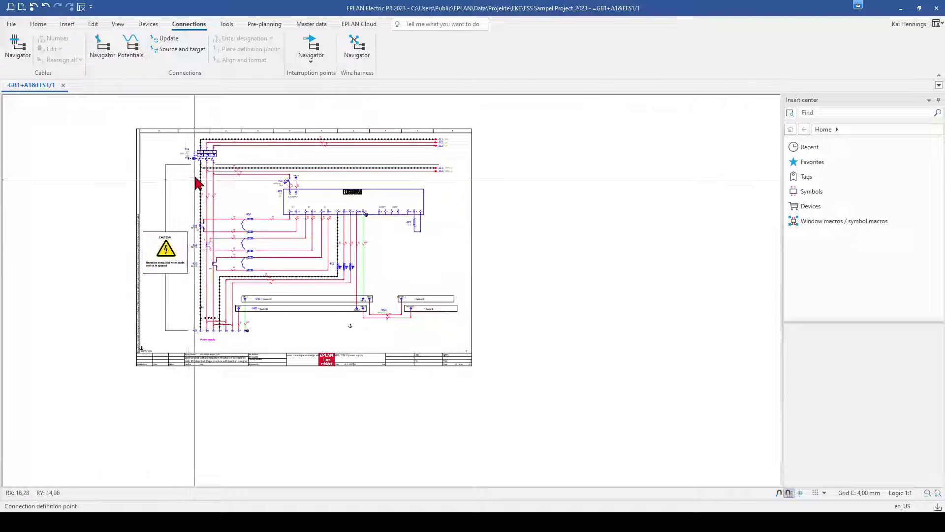
Follow the top-right interruption point to page EFS1/2 and back to EFS1/1
{"action": "left_click", "coordinate": [436, 139]}
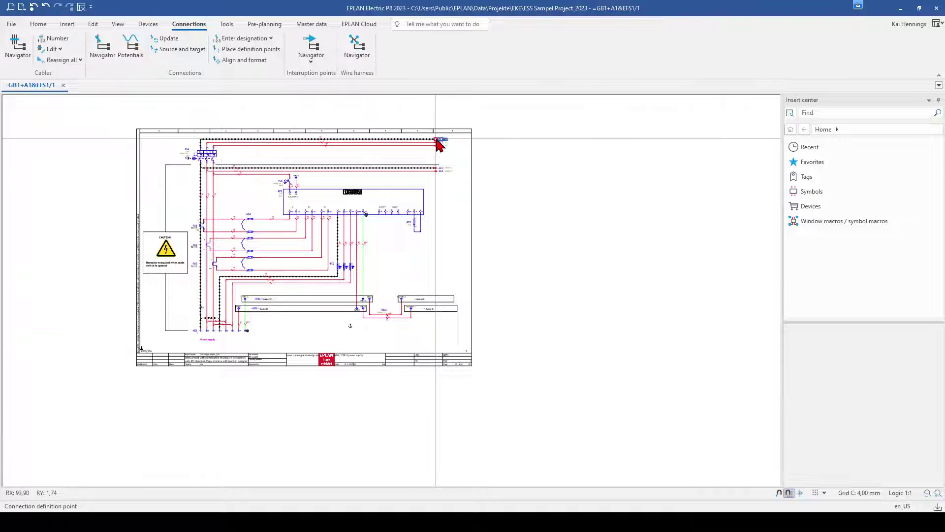
{"action": "key", "text": "f"}
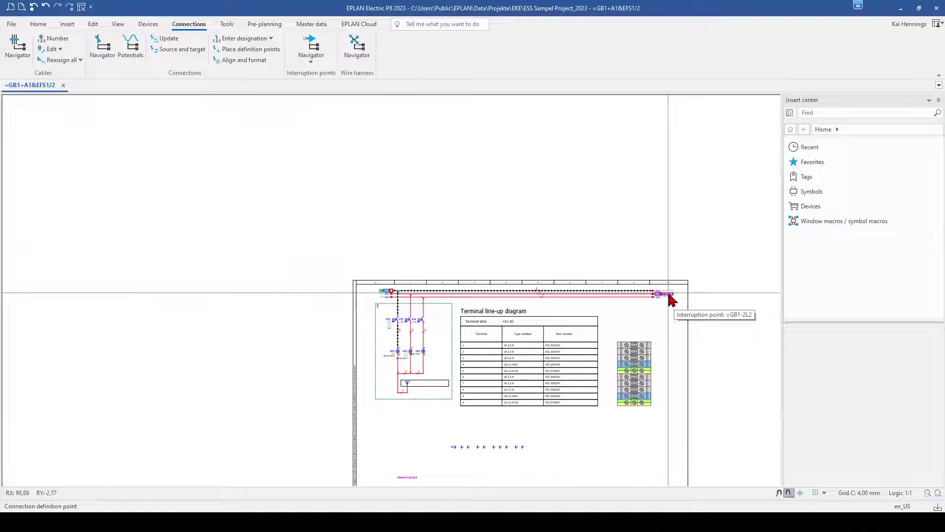
{"action": "scroll", "coordinate": [672, 300], "scroll_direction": "up", "scroll_amount": 3}
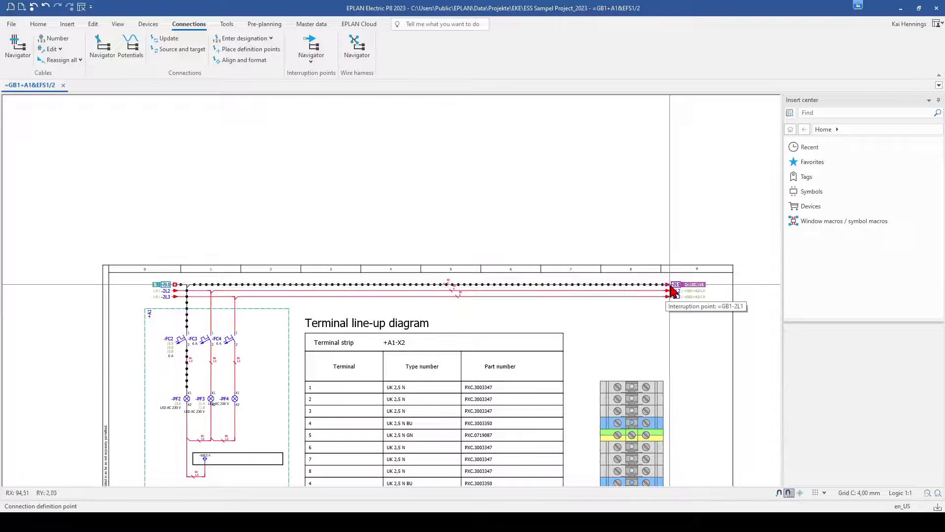
{"action": "key", "text": "f"}
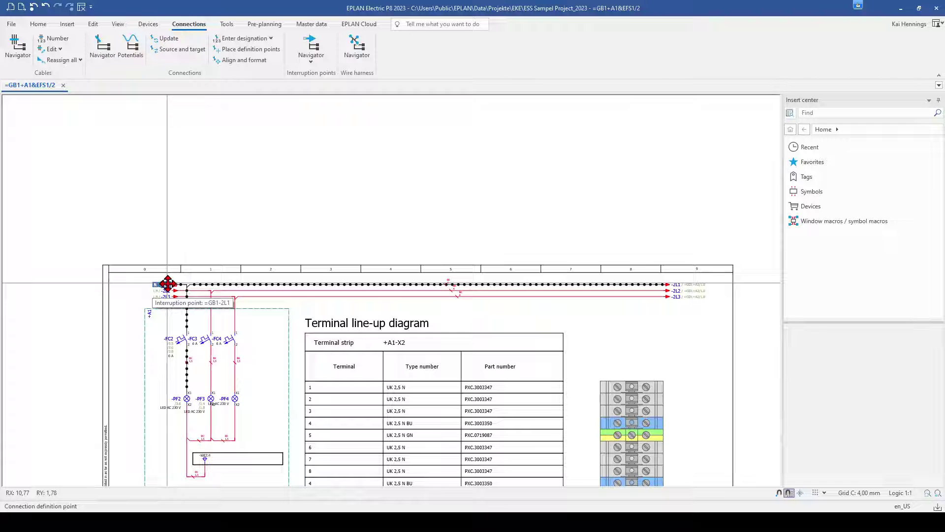
{"action": "key", "text": "f"}
{"action": "scroll", "coordinate": [391, 289], "scroll_direction": "down", "scroll_amount": 3}
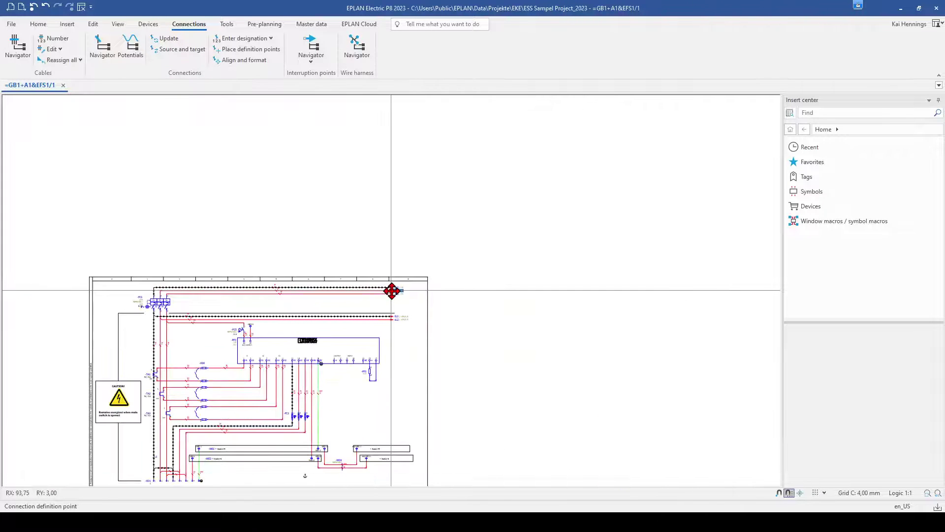
{"action": "scroll", "coordinate": [274, 364], "scroll_direction": "up", "scroll_amount": 2}
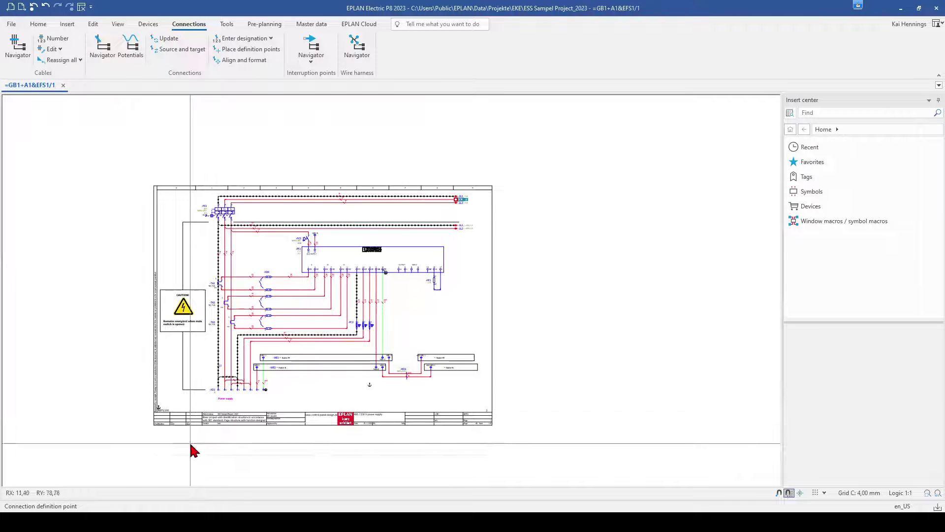
{"action": "scroll", "coordinate": [190, 447], "scroll_direction": "up", "scroll_amount": 3}
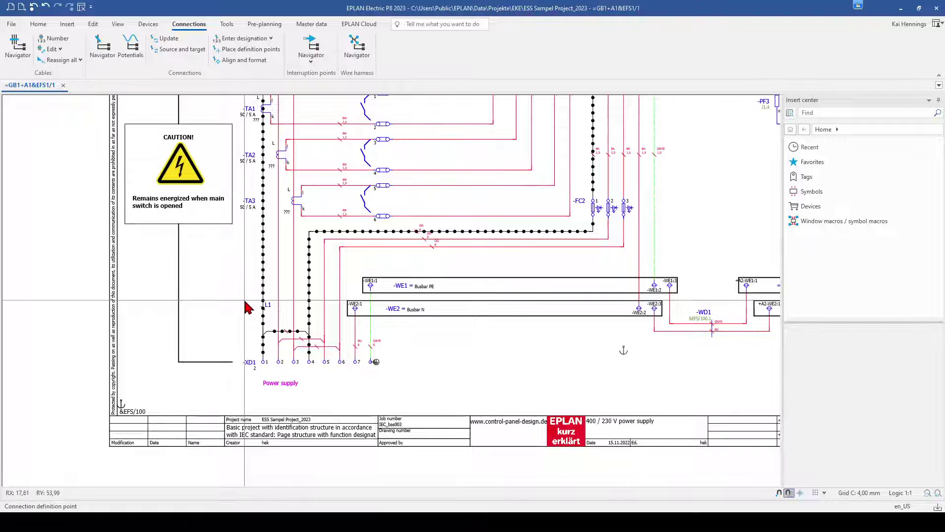
Copy the L1 potential definition point once and rename the copy L2
{"action": "left_click", "coordinate": [265, 306]}
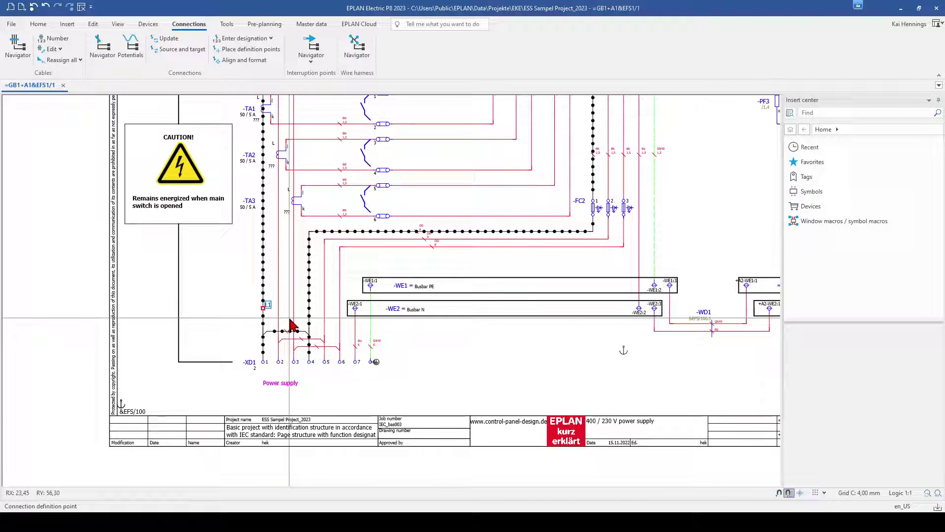
{"action": "left_click", "coordinate": [263, 308]}
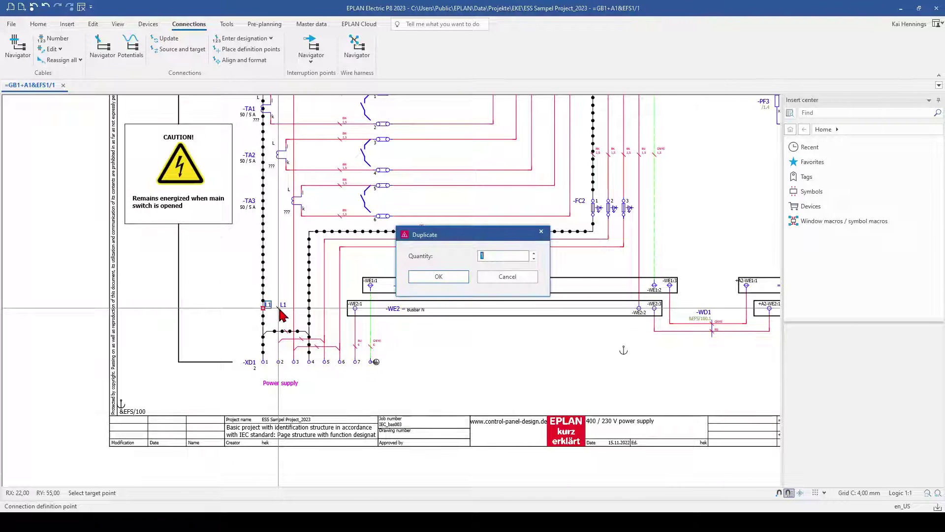
{"action": "left_click", "coordinate": [438, 276]}
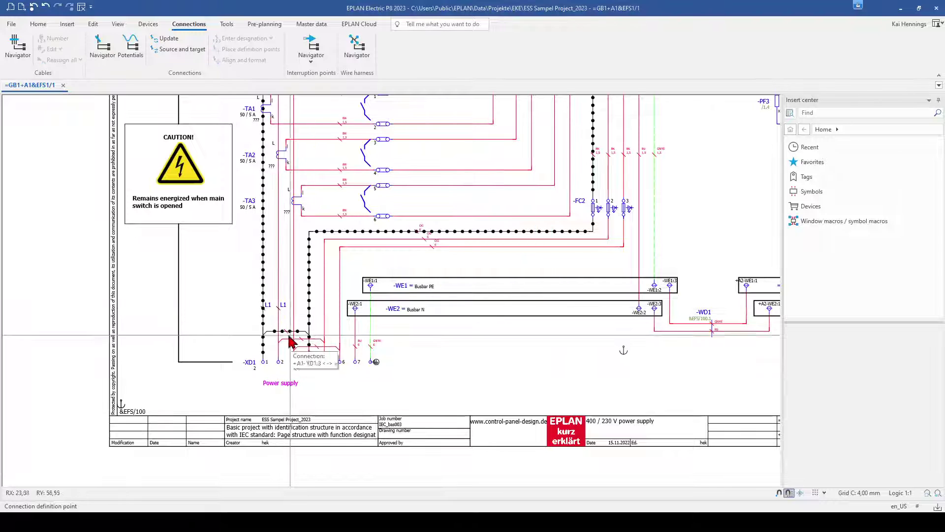
{"action": "double_click", "coordinate": [281, 305]}
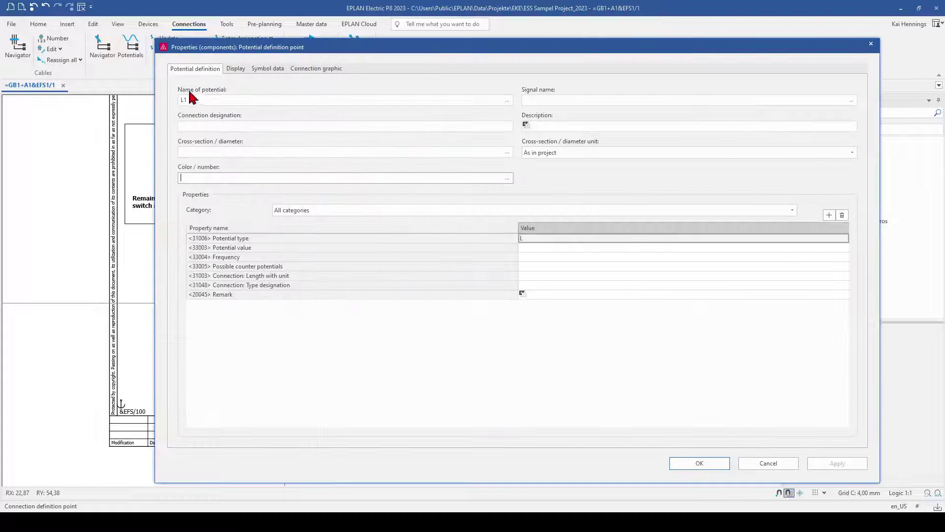
{"action": "left_click", "coordinate": [196, 99]}
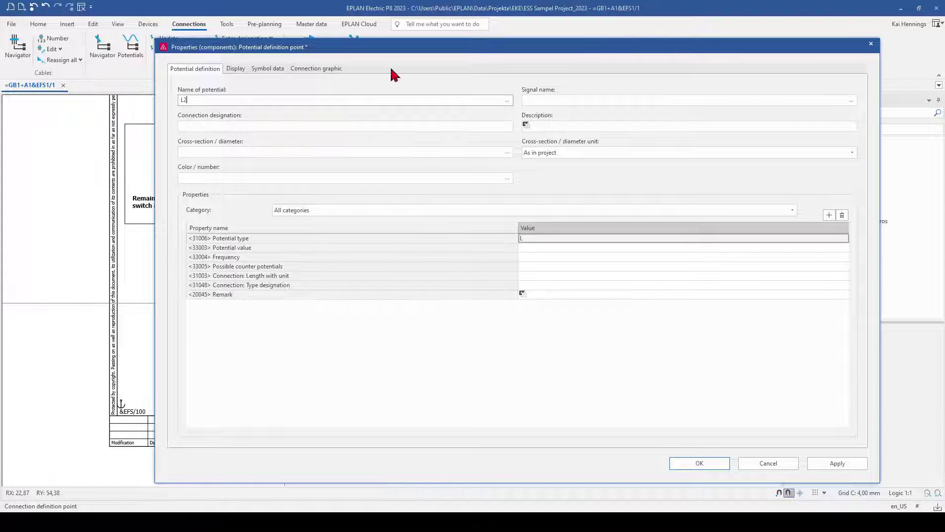
Give the L2 point a solid rose-red connection graphic and confirm
{"action": "left_click", "coordinate": [316, 69]}
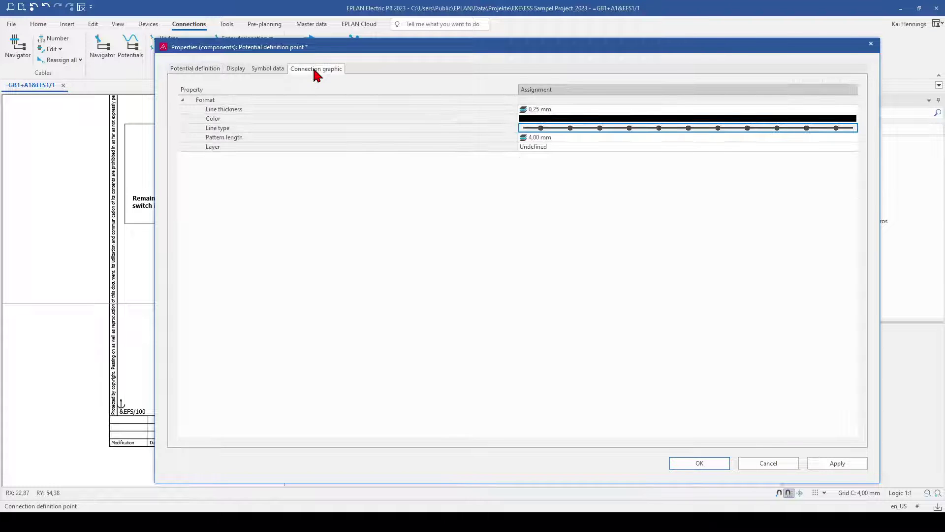
{"action": "left_click", "coordinate": [854, 128]}
{"action": "left_click", "coordinate": [814, 145]}
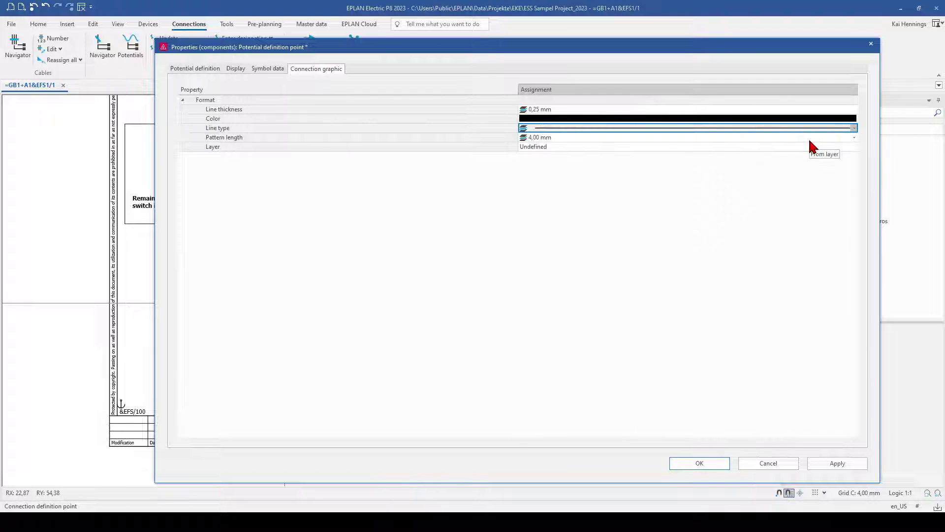
{"action": "left_click", "coordinate": [854, 118]}
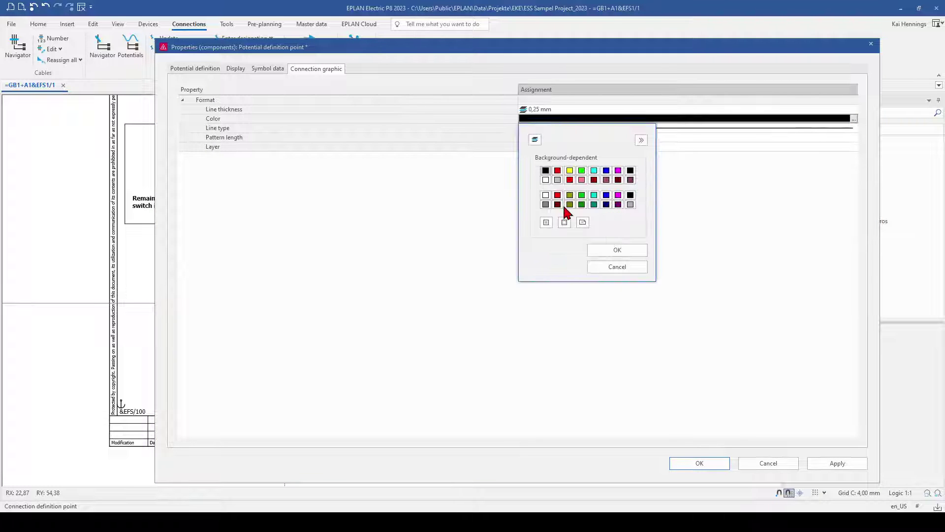
{"action": "left_click", "coordinate": [606, 180]}
{"action": "left_click", "coordinate": [617, 250]}
{"action": "left_click", "coordinate": [698, 462]}
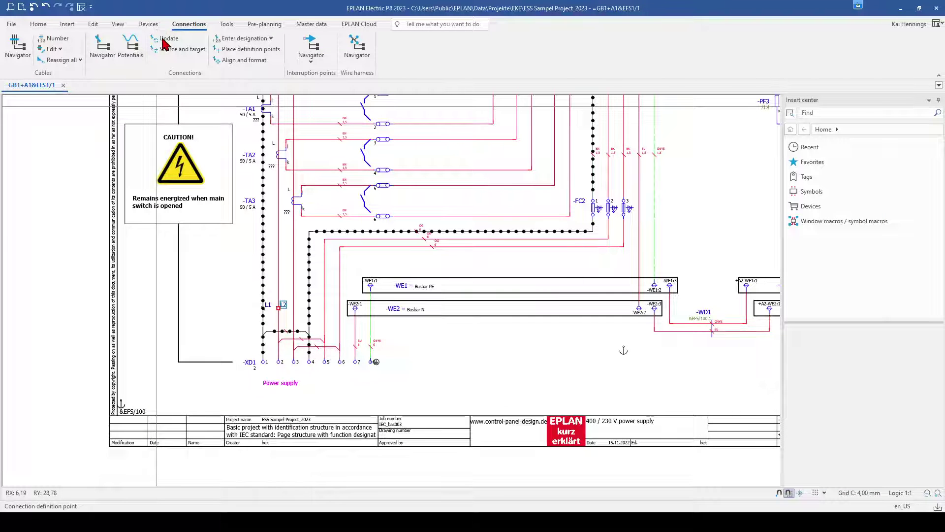
Update the connections so the black dotted power supply wires turn solid red
{"action": "scroll", "coordinate": [273, 296], "scroll_direction": "up", "scroll_amount": 8}
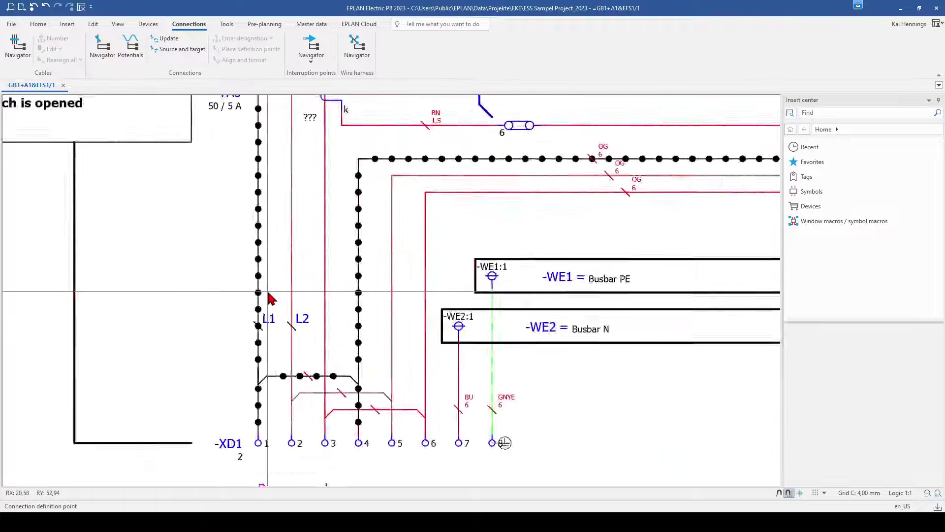
{"action": "scroll", "coordinate": [361, 322], "scroll_direction": "down", "scroll_amount": 8}
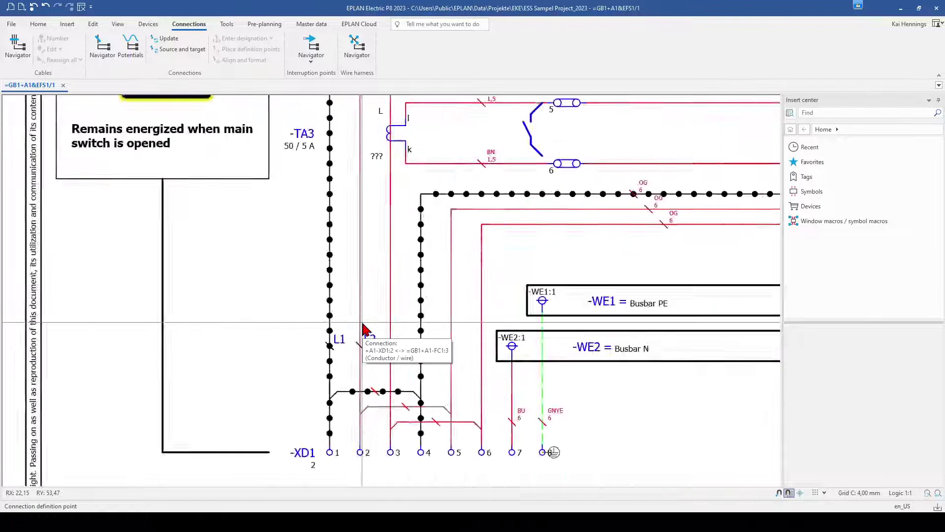
{"action": "middle_click_drag", "start_coordinate": [361, 321], "coordinate": [274, 399]}
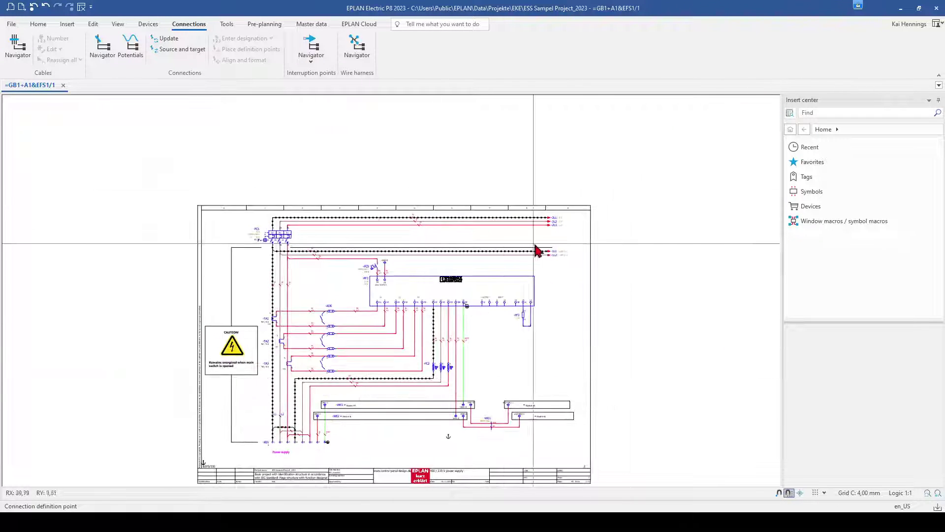
{"action": "scroll", "coordinate": [256, 450], "scroll_direction": "up", "scroll_amount": 2}
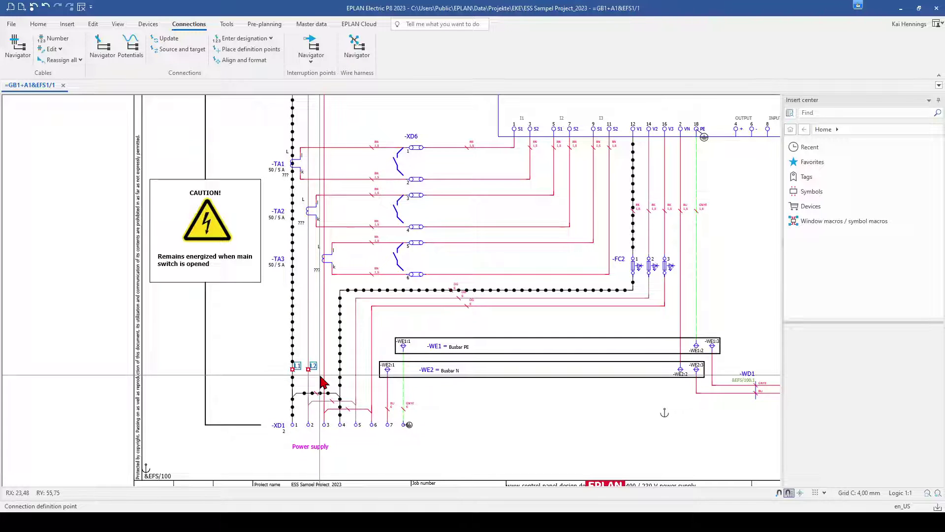
{"action": "left_click", "coordinate": [170, 41]}
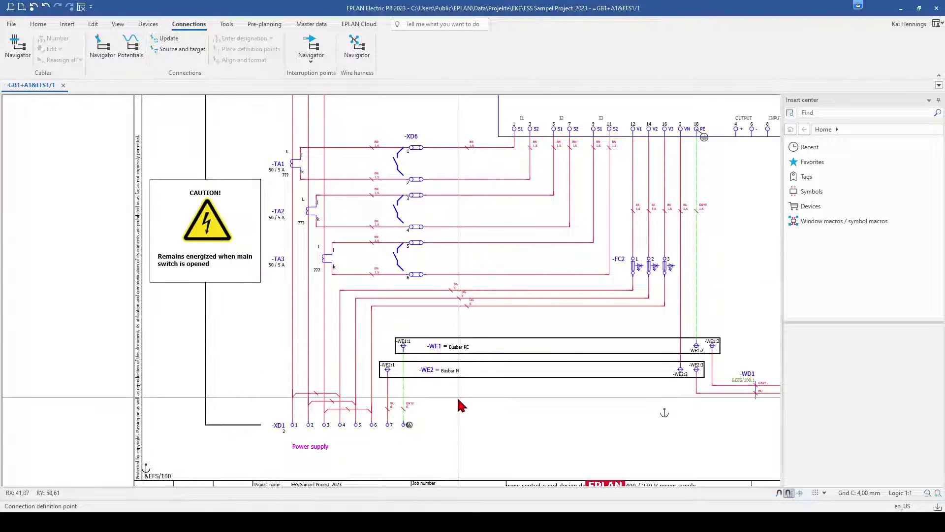
{"action": "scroll", "coordinate": [429, 416], "scroll_direction": "up", "scroll_amount": 2}
{"action": "scroll", "coordinate": [431, 421], "scroll_direction": "up", "scroll_amount": 1}
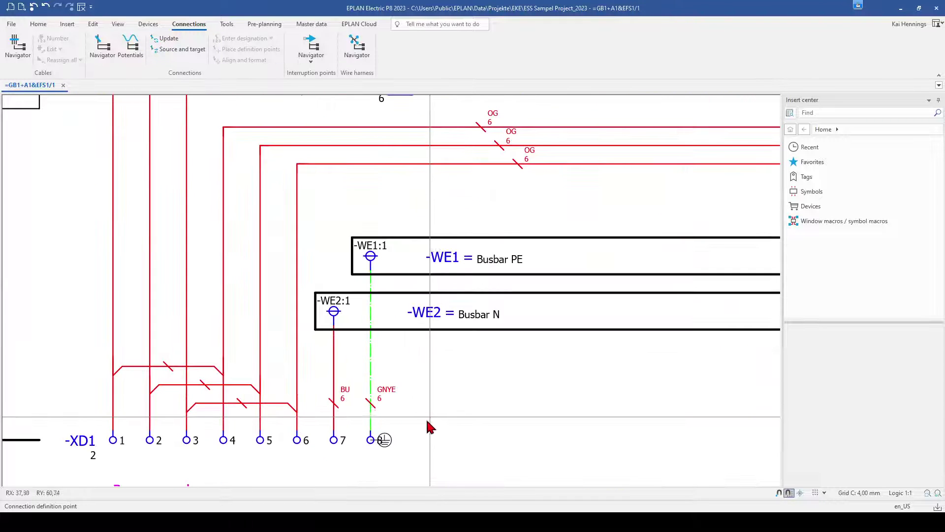
{"action": "double_click", "coordinate": [369, 441]}
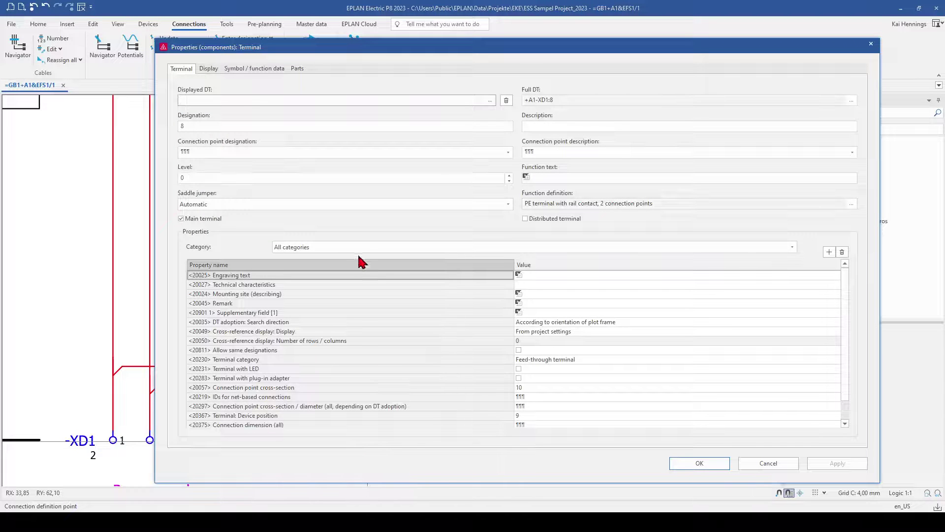
{"action": "left_click", "coordinate": [271, 70]}
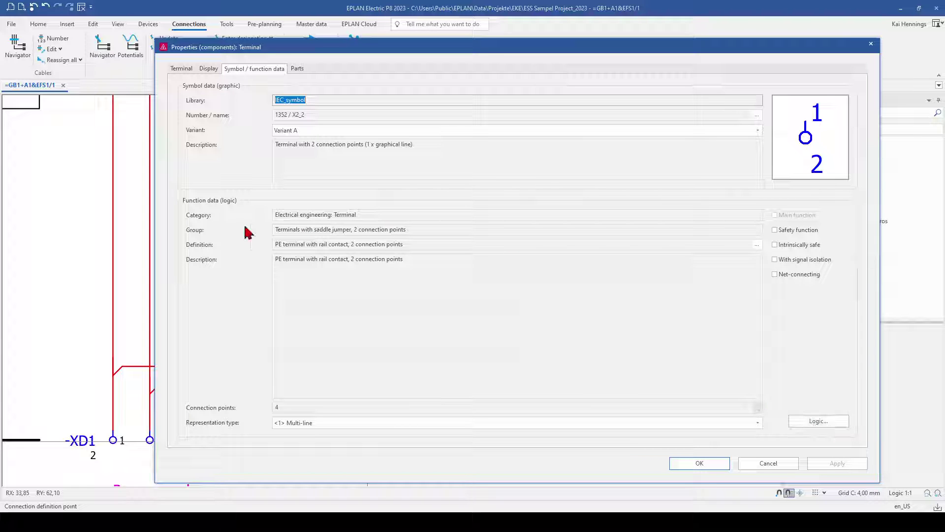
{"action": "left_click_drag", "start_coordinate": [286, 244], "coordinate": [277, 245]}
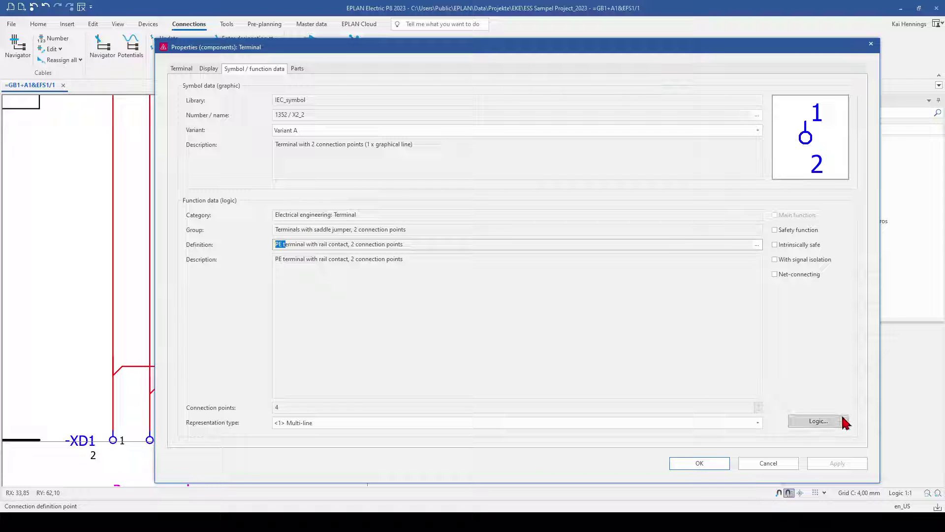
{"action": "left_click", "coordinate": [818, 421]}
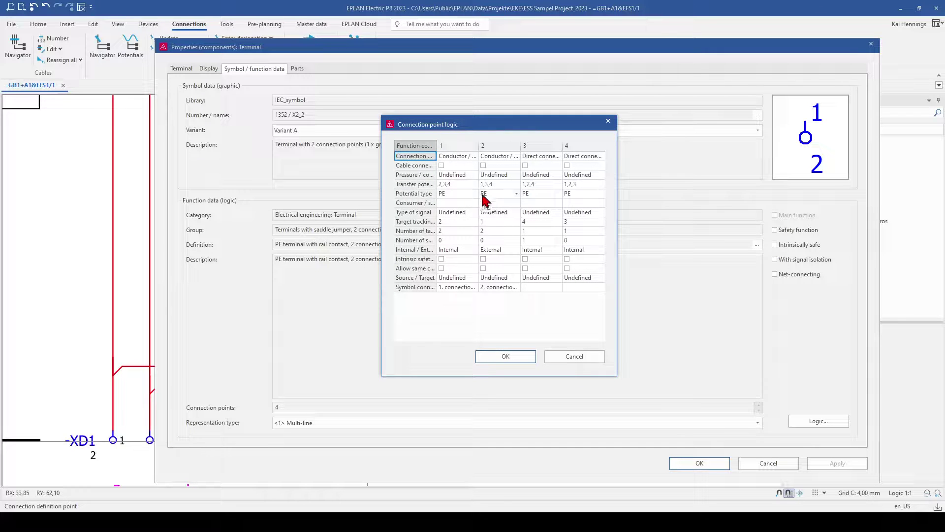
{"action": "left_click_drag", "start_coordinate": [436, 147], "coordinate": [454, 147]}
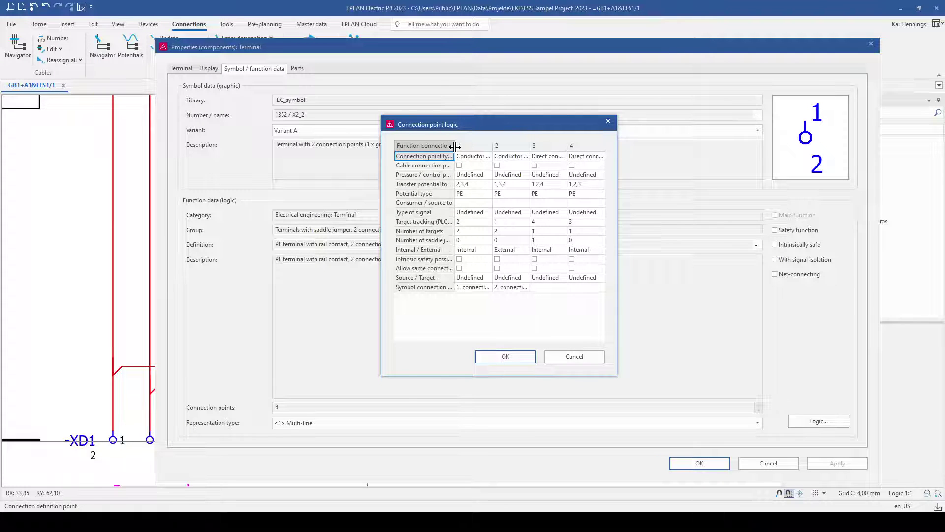
{"action": "left_click", "coordinate": [419, 193]}
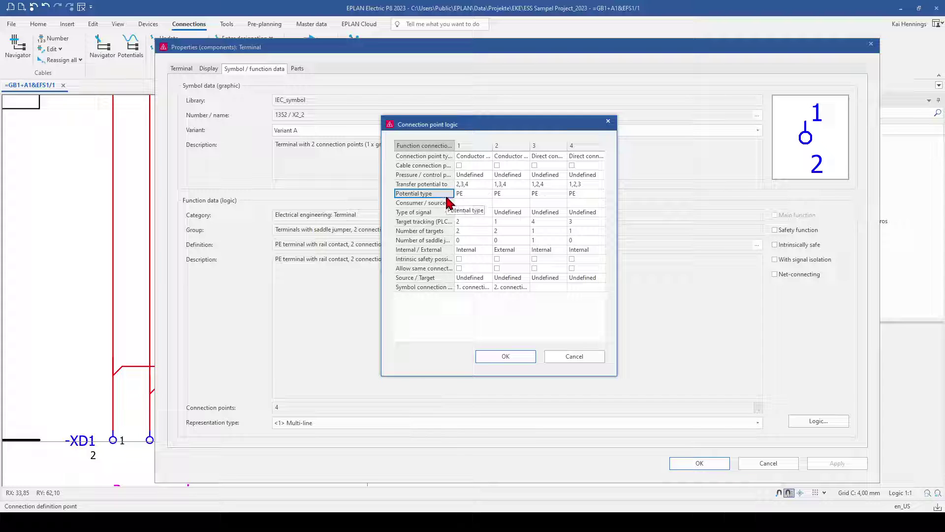
{"action": "left_click", "coordinate": [489, 194]}
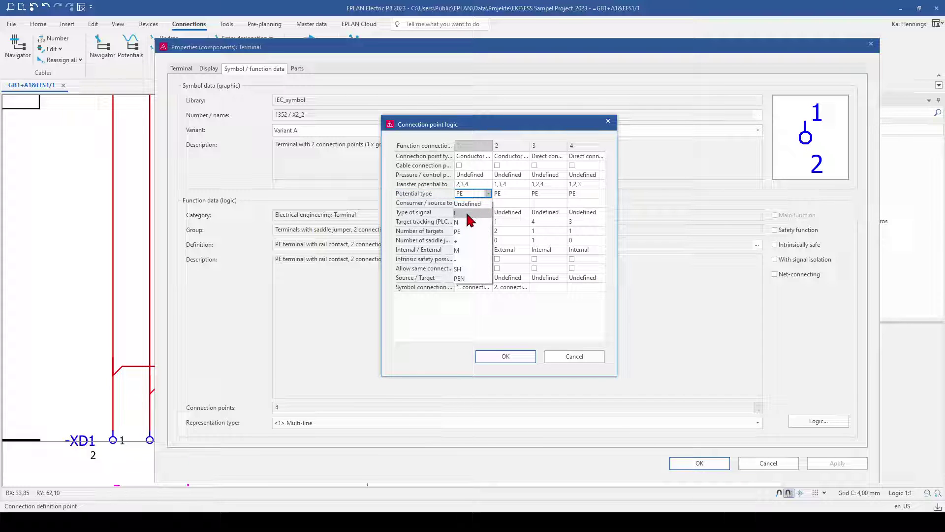
{"action": "left_click", "coordinate": [466, 231]}
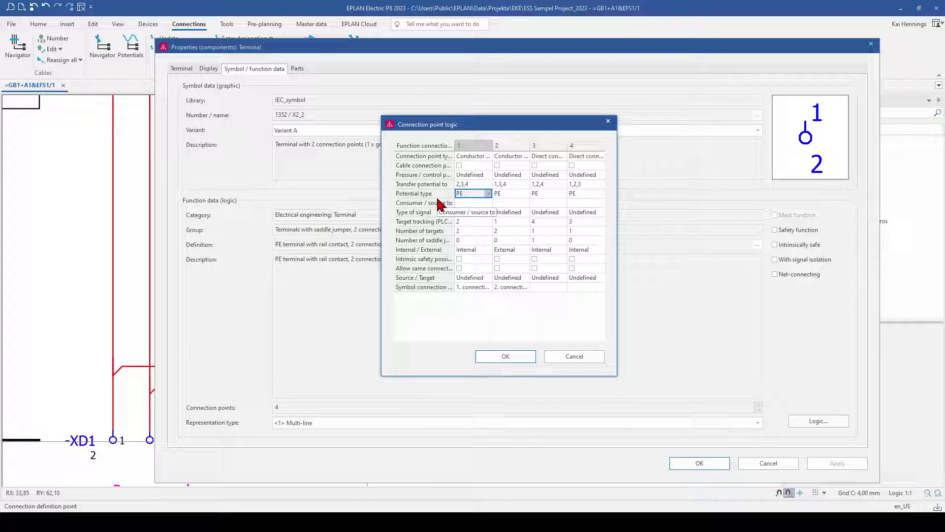
{"action": "left_click", "coordinate": [505, 356]}
{"action": "left_click", "coordinate": [703, 462]}
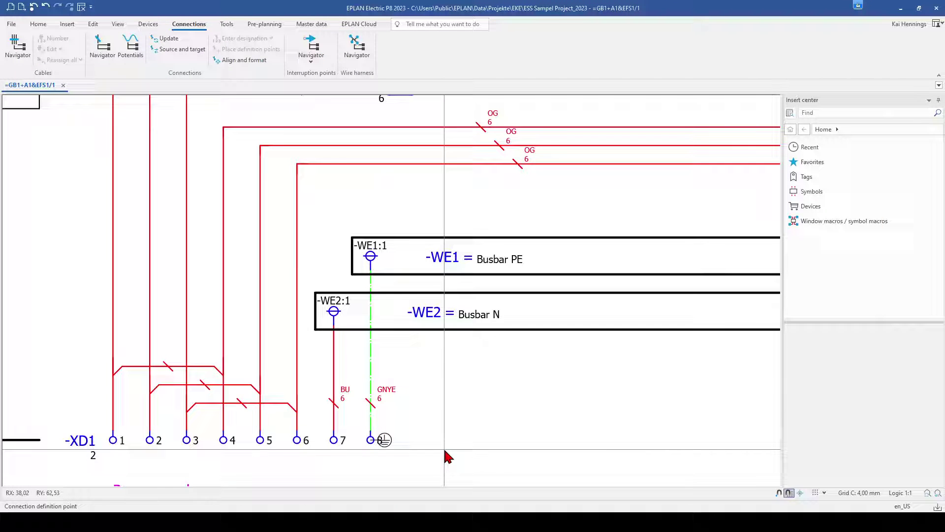
Check that terminal 7's connection point logic is potential type N, closing both dialogs unchanged
{"action": "scroll", "coordinate": [443, 438], "scroll_direction": "down", "scroll_amount": 3}
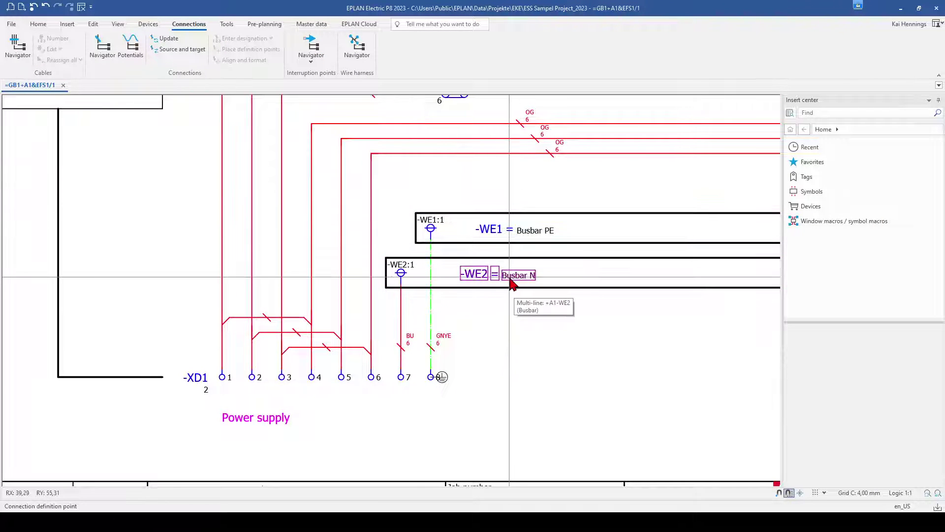
{"action": "left_click", "coordinate": [405, 377]}
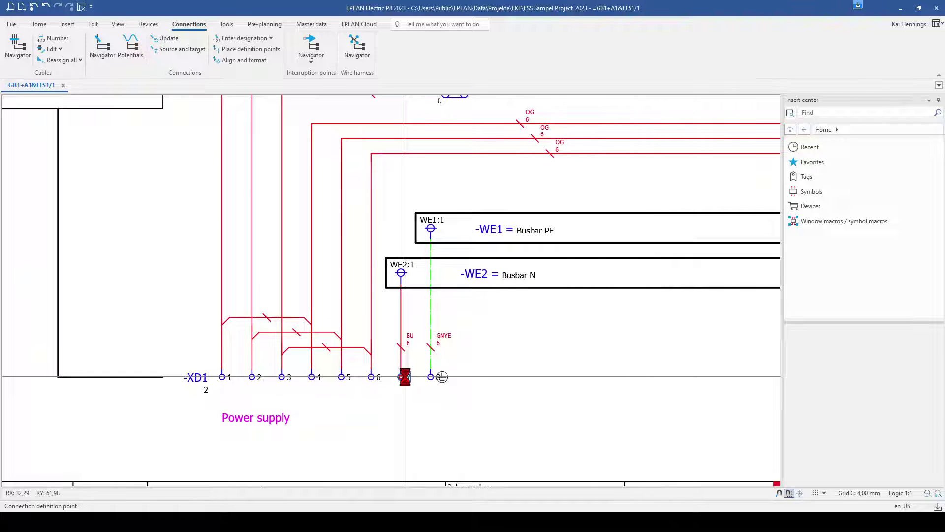
{"action": "double_click", "coordinate": [405, 377]}
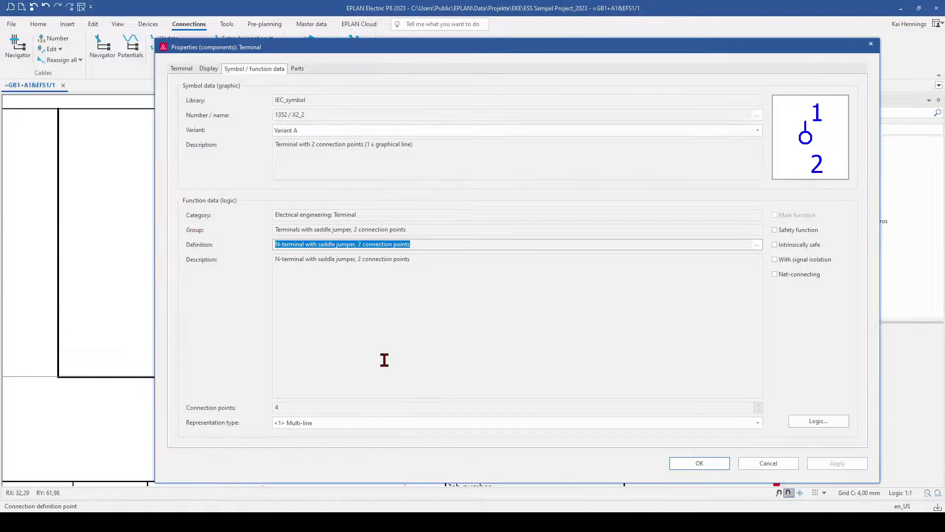
{"action": "left_click", "coordinate": [289, 244]}
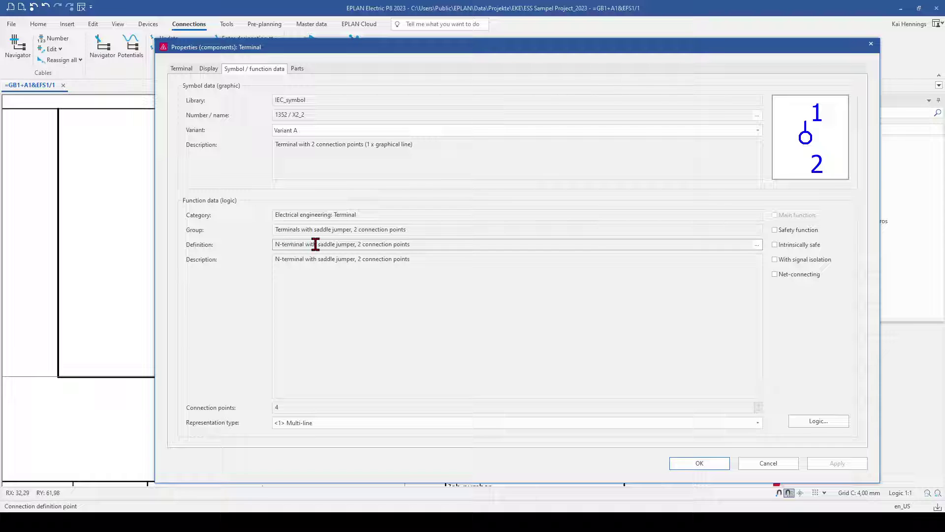
{"action": "left_click", "coordinate": [820, 422]}
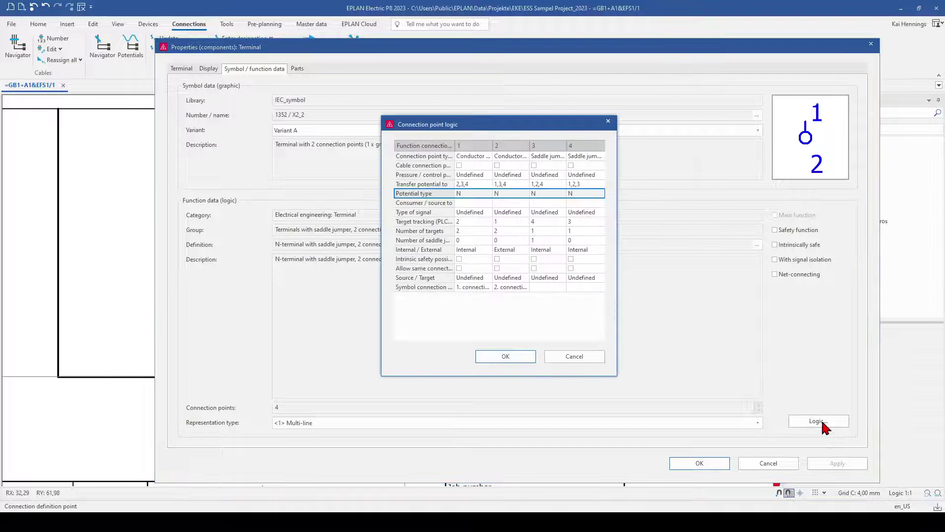
{"action": "left_click", "coordinate": [568, 357]}
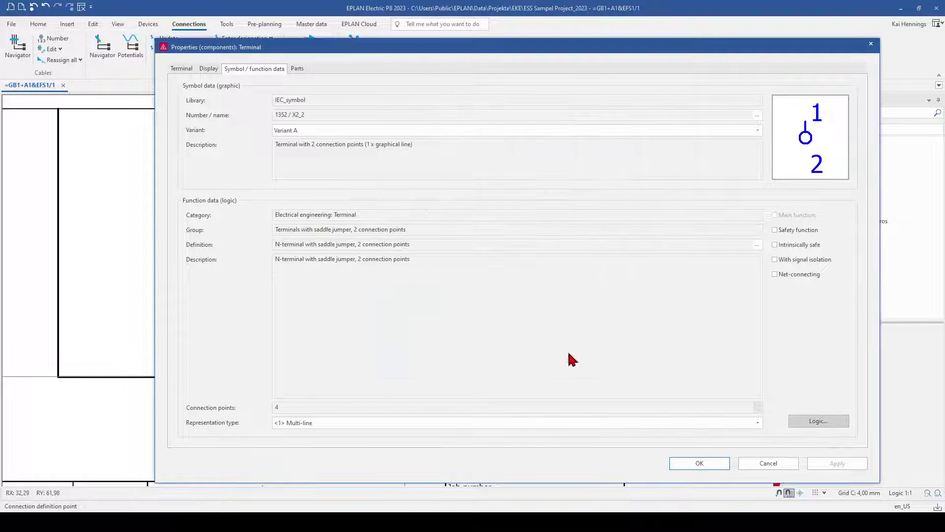
{"action": "left_click", "coordinate": [765, 463]}
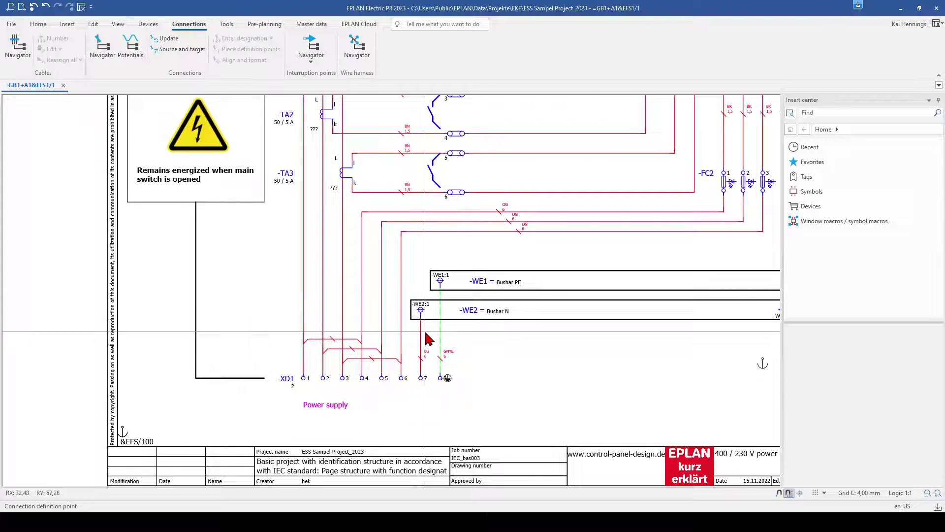
Zoom in on terminal 7 of -XD1
{"action": "scroll", "coordinate": [423, 391], "scroll_direction": "up", "scroll_amount": 2}
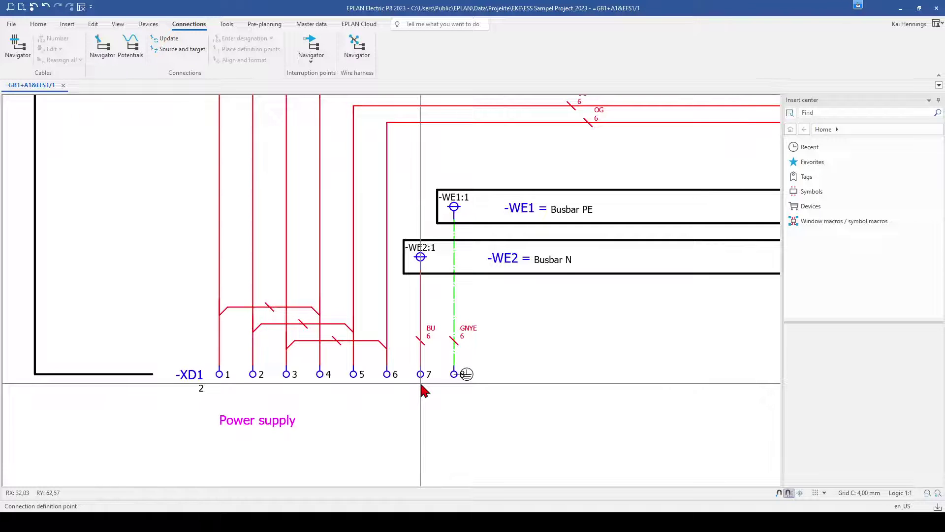
{"action": "scroll", "coordinate": [423, 390], "scroll_direction": "down", "scroll_amount": 1}
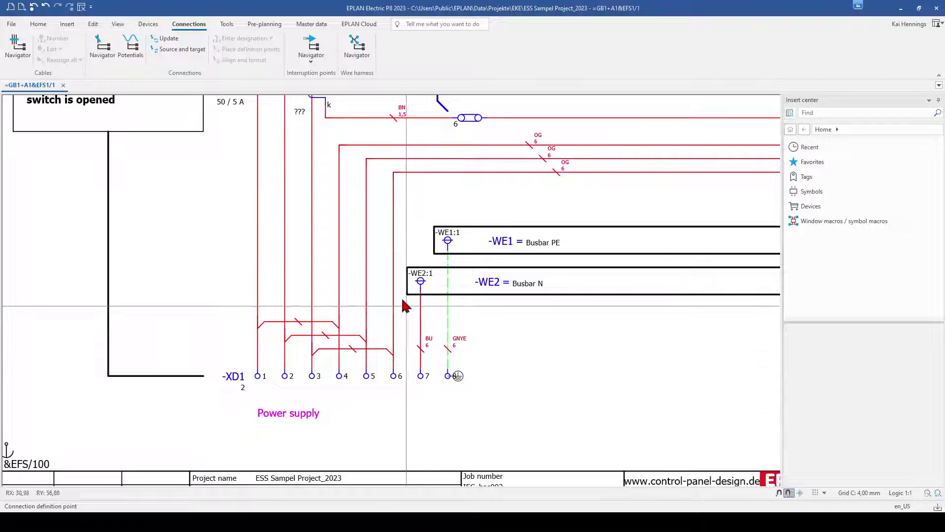
{"action": "left_click", "coordinate": [227, 24]}
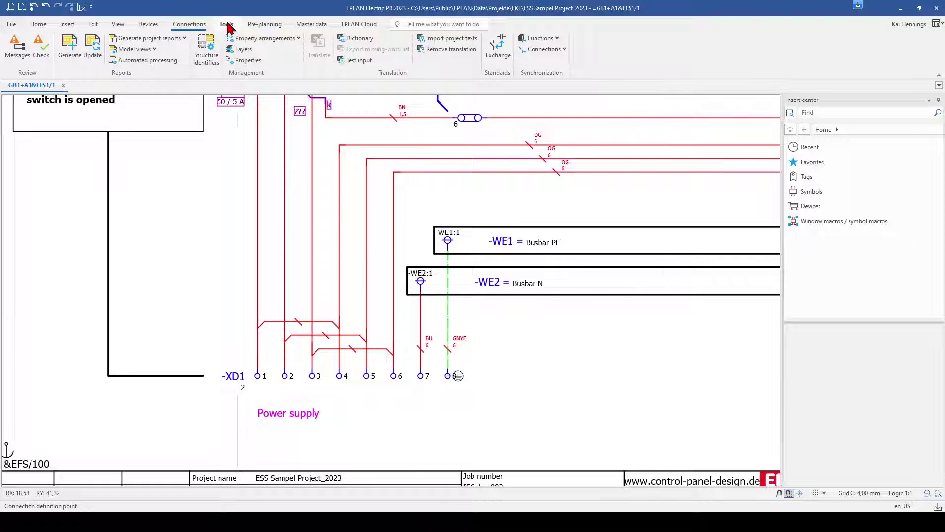
Open the project's Layer management and compare the Graphic and Symbol graphic layer lists
{"action": "left_click", "coordinate": [249, 53]}
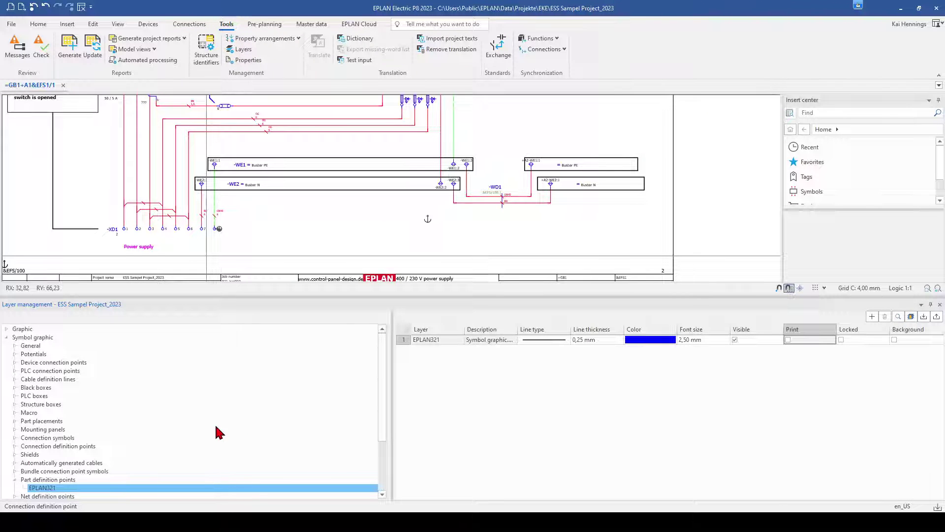
{"action": "left_click", "coordinate": [22, 329]}
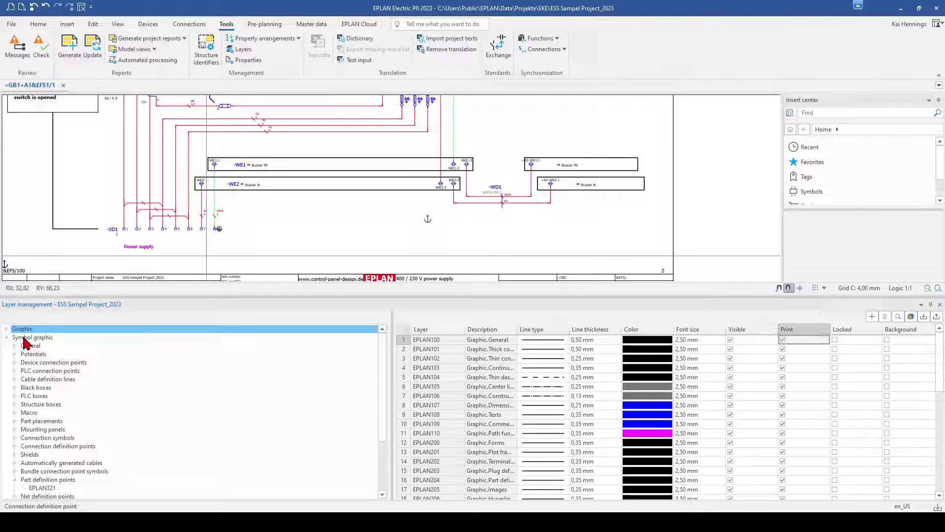
{"action": "left_click", "coordinate": [26, 338]}
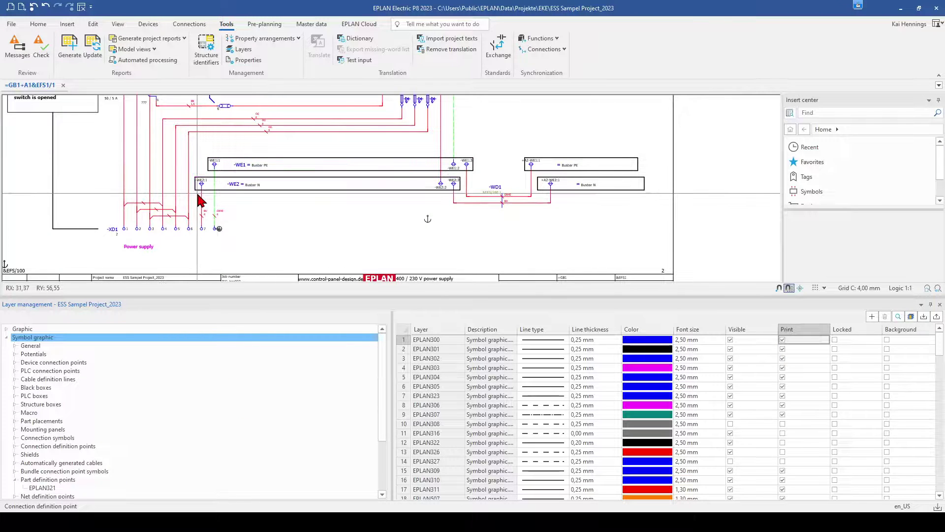
{"action": "left_click", "coordinate": [23, 329]}
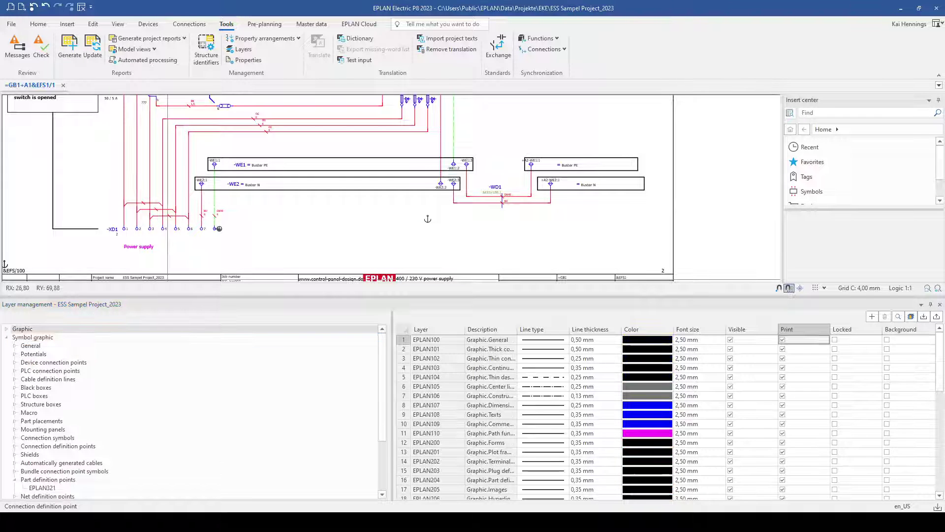
{"action": "left_click", "coordinate": [39, 337]}
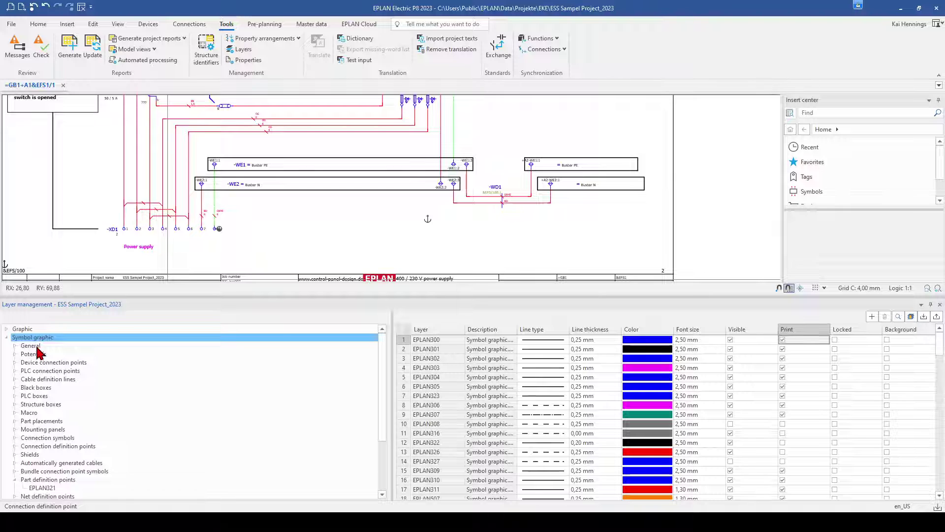
Expand Connection symbols > Autoconnecting and show the Potential type [PE] layer EPLAN542
{"action": "left_click", "coordinate": [14, 439]}
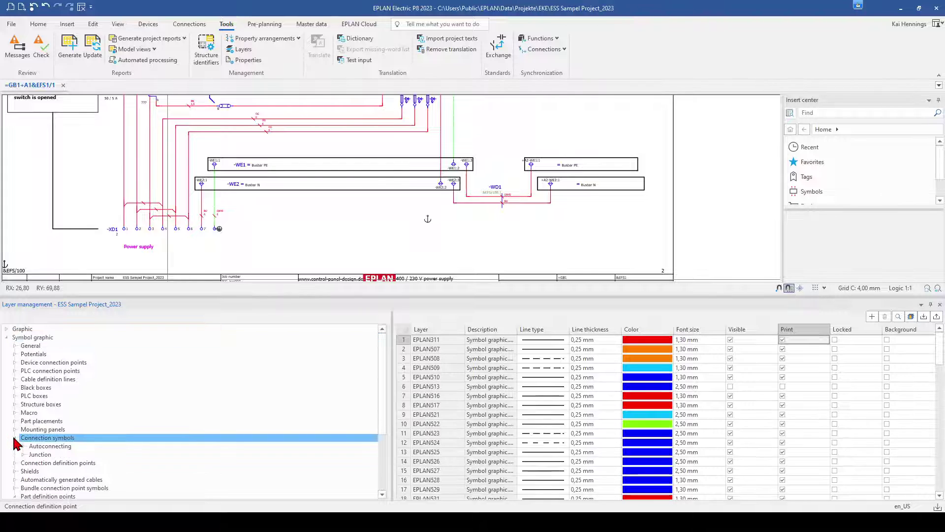
{"action": "left_click", "coordinate": [24, 446]}
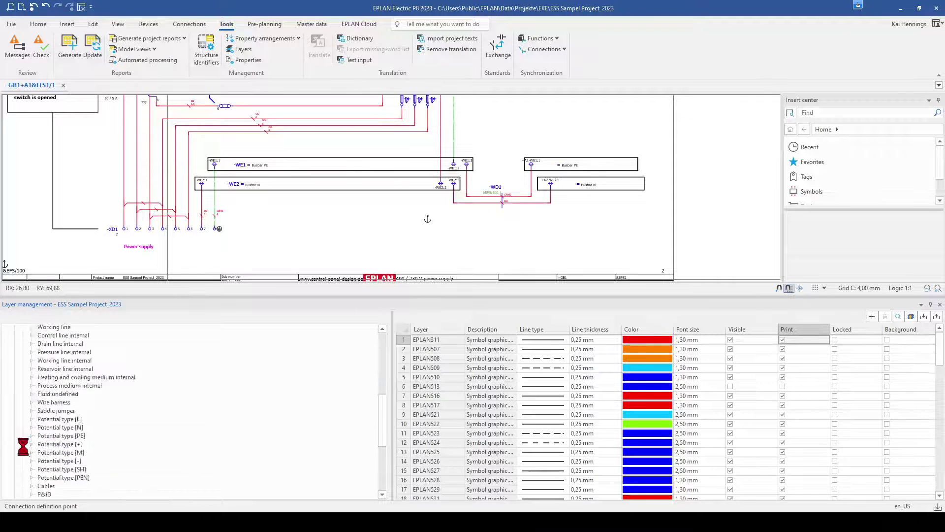
{"action": "left_click", "coordinate": [23, 446]}
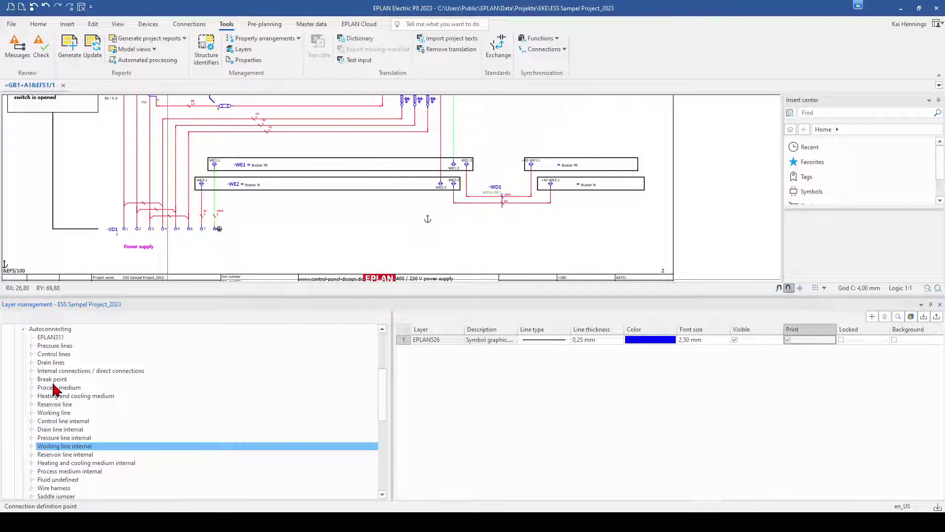
{"action": "scroll", "coordinate": [54, 389], "scroll_direction": "down", "scroll_amount": 5}
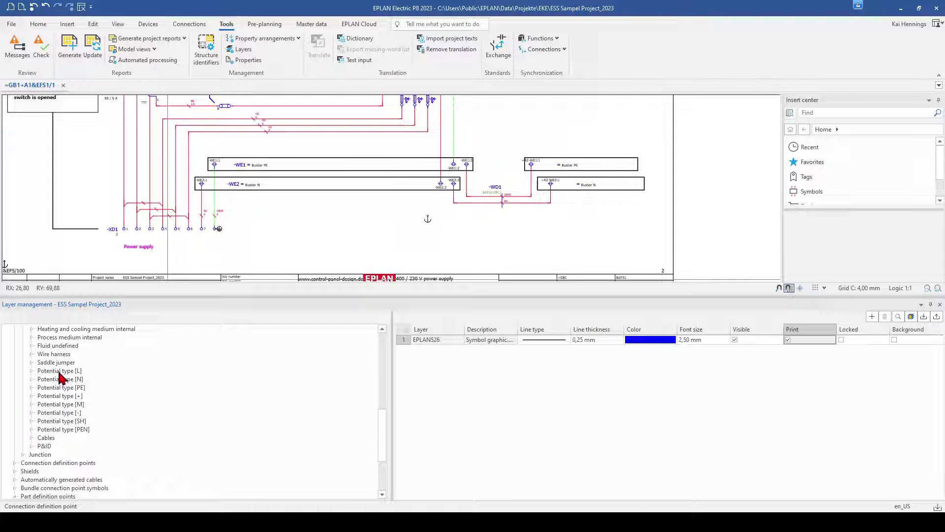
{"action": "left_click", "coordinate": [68, 388]}
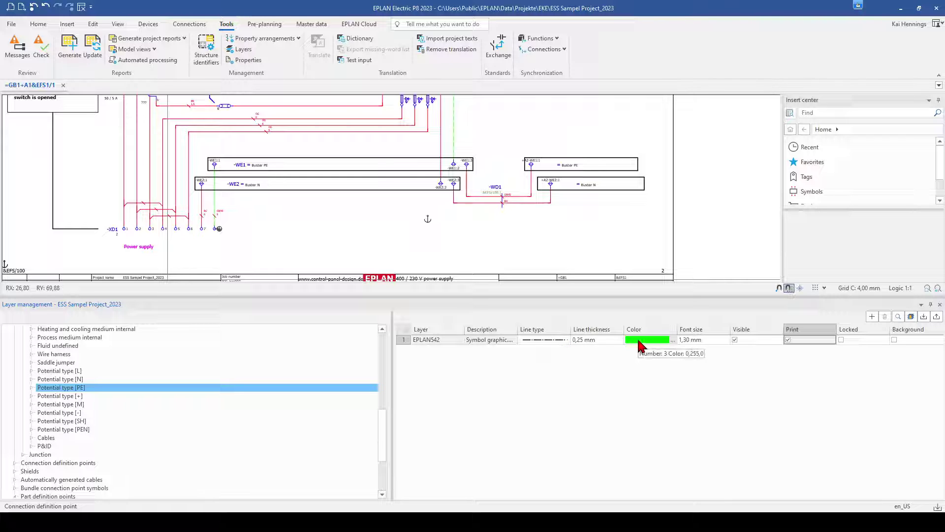
Change the Potential type [N] layer EPLAN541 from red to blue with a dash-dot line type
{"action": "left_click", "coordinate": [78, 380]}
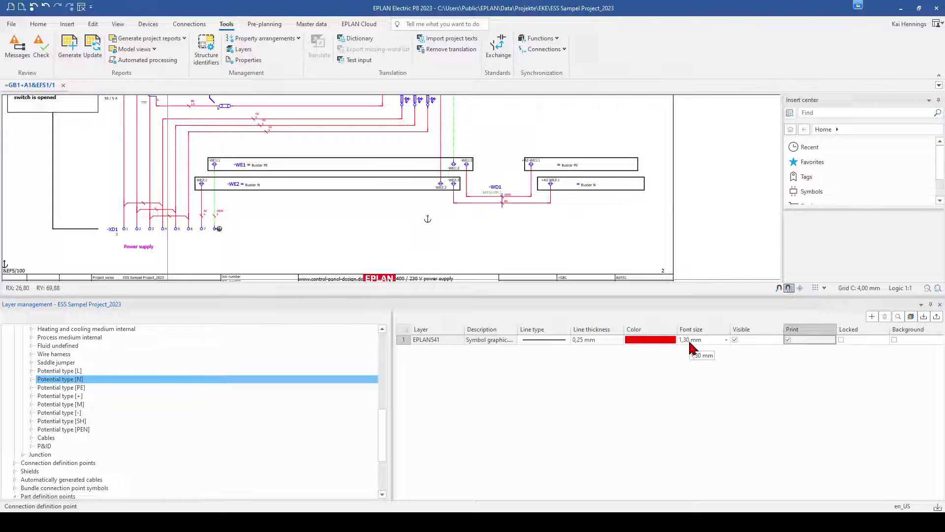
{"action": "left_click", "coordinate": [672, 340]}
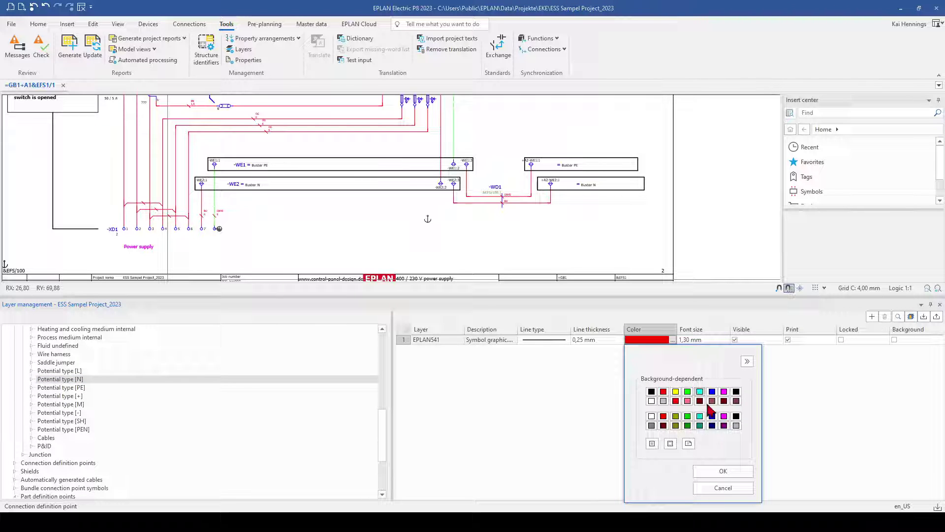
{"action": "left_click", "coordinate": [712, 392]}
{"action": "left_click", "coordinate": [722, 472]}
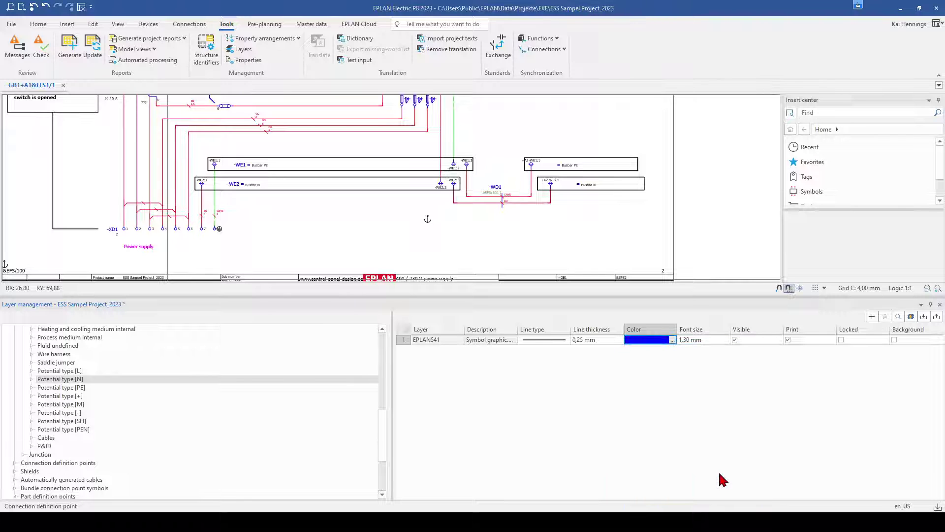
{"action": "left_click", "coordinate": [567, 340]}
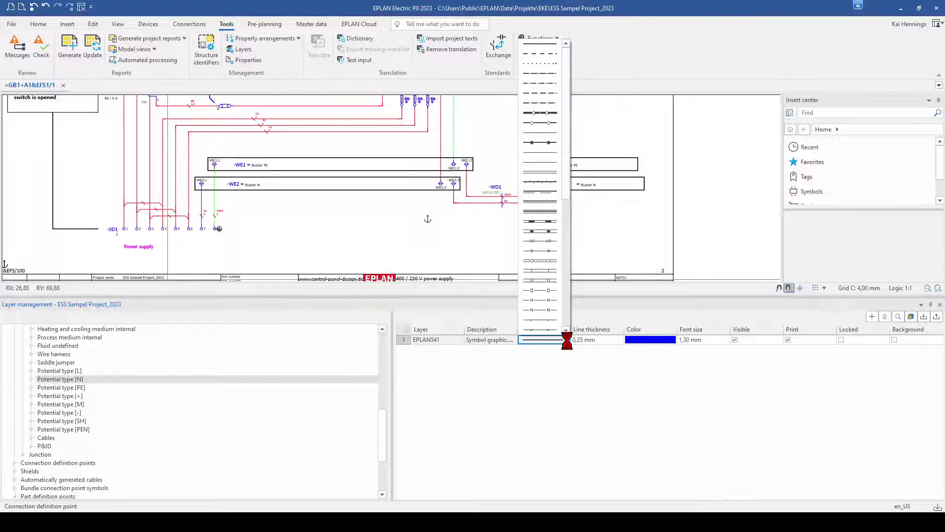
{"action": "left_click", "coordinate": [541, 88]}
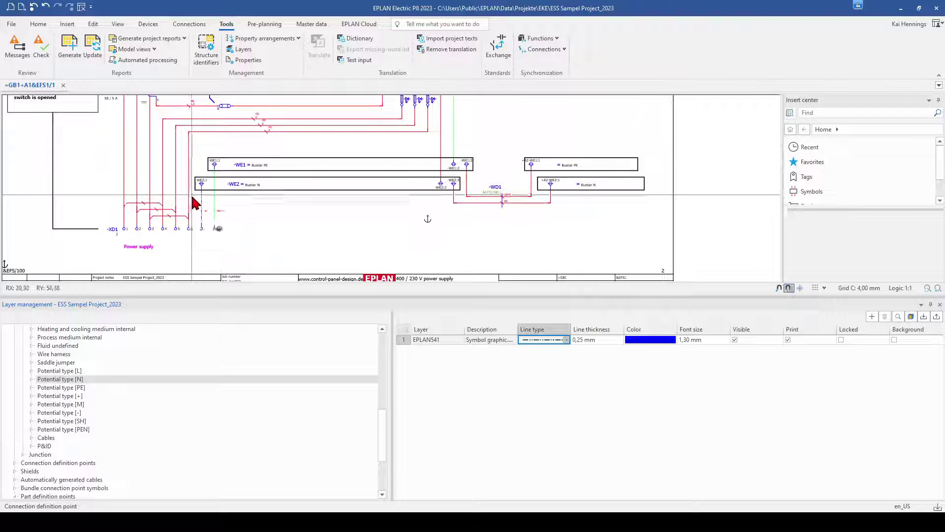
Pan the schematic right and down to show the warning sign and busbars
{"action": "middle_click_drag", "start_coordinate": [192, 204], "coordinate": [257, 246]}
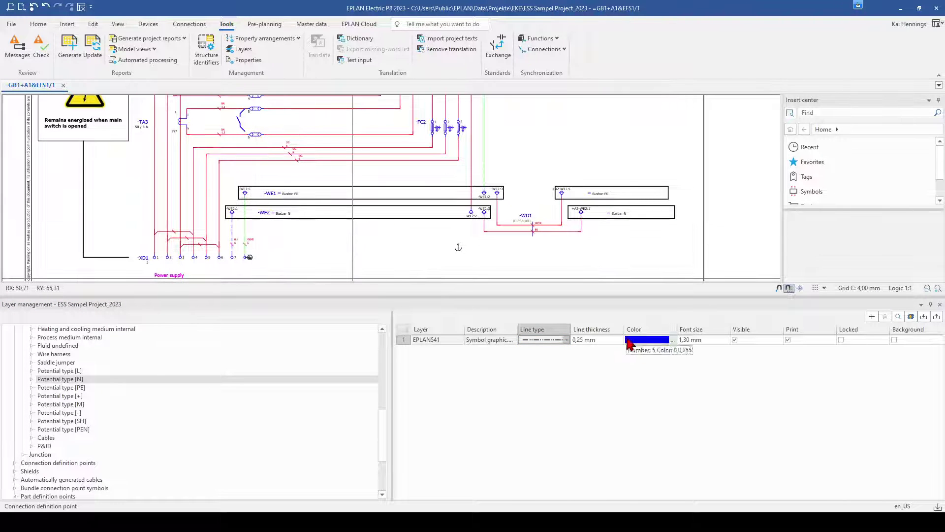